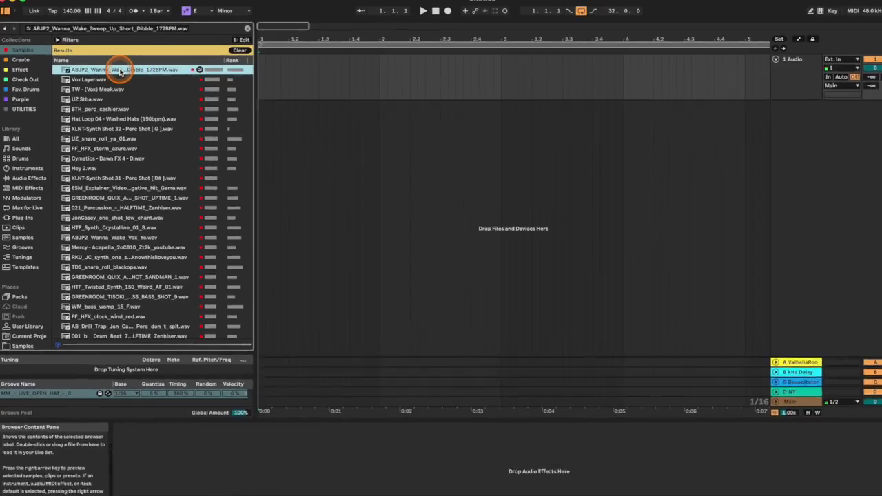
- Preview a few tagged samples and search for files similar to XLNT-Synth Shot 31 - Perc Shot [ D# ].wav
{"action": "left_click", "coordinate": [123, 80]}
{"action": "left_click", "coordinate": [114, 176]}
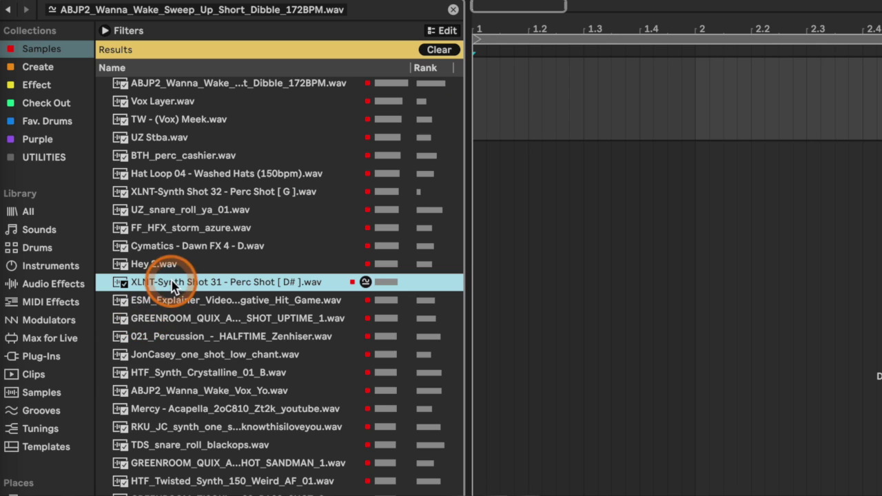
{"action": "left_click", "coordinate": [367, 285]}
- Audition the similar sounds listed below the reference sample one after another
{"action": "key", "text": "Down"}
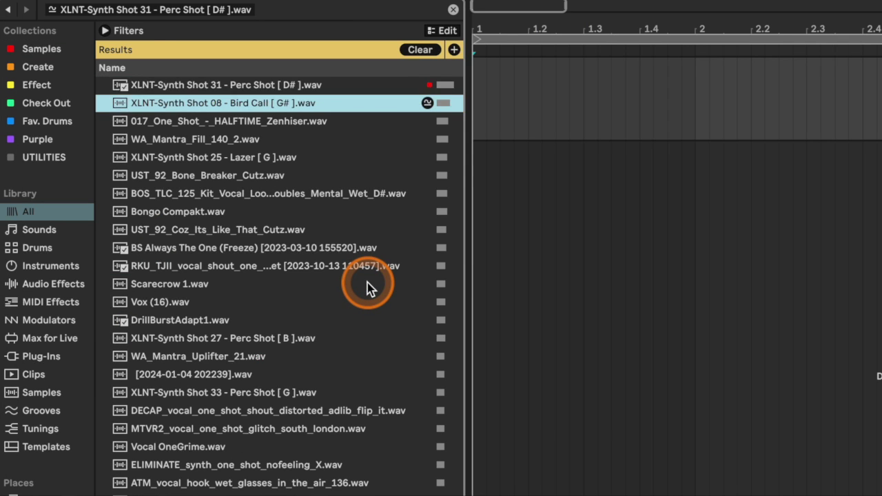
{"action": "key", "text": "Down"}
{"action": "key", "text": "Down"}
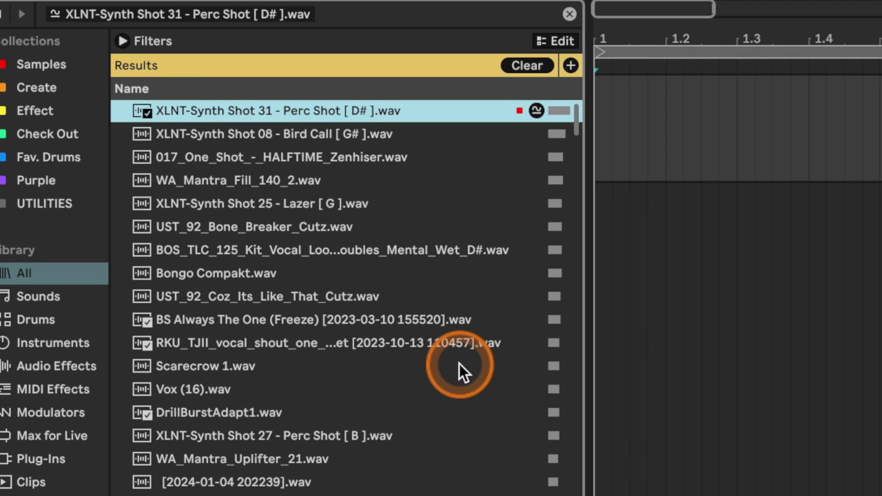
{"action": "key", "text": "Down"}
{"action": "key", "text": "Down"}
{"action": "key", "text": "Down"}
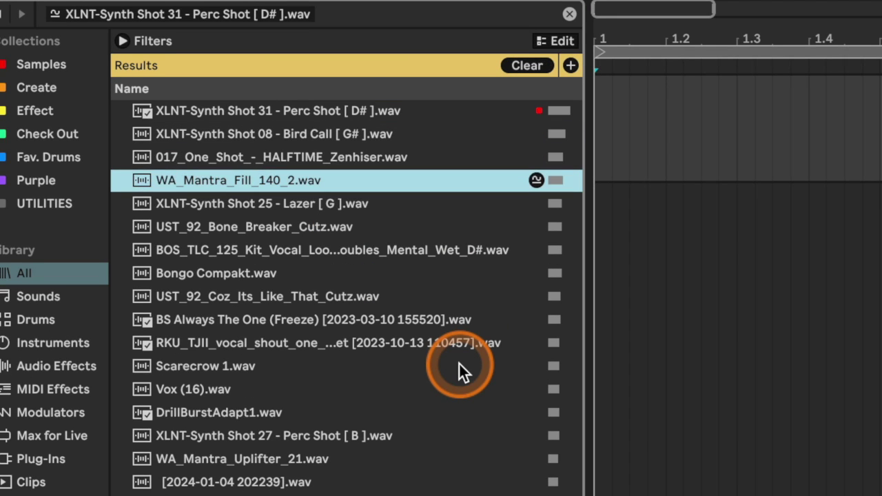
{"action": "key", "text": "Down"}
{"action": "key", "text": "Down"}
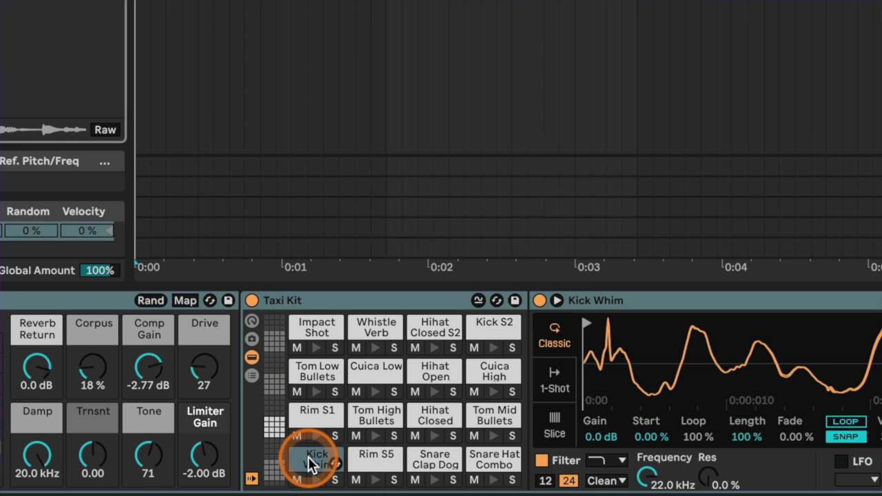
- View the similarity options for the XLNT-Gorilla FX Short Sweep 09 pad in the Taxi Kit drum rack
{"action": "right_click", "coordinate": [310, 300]}
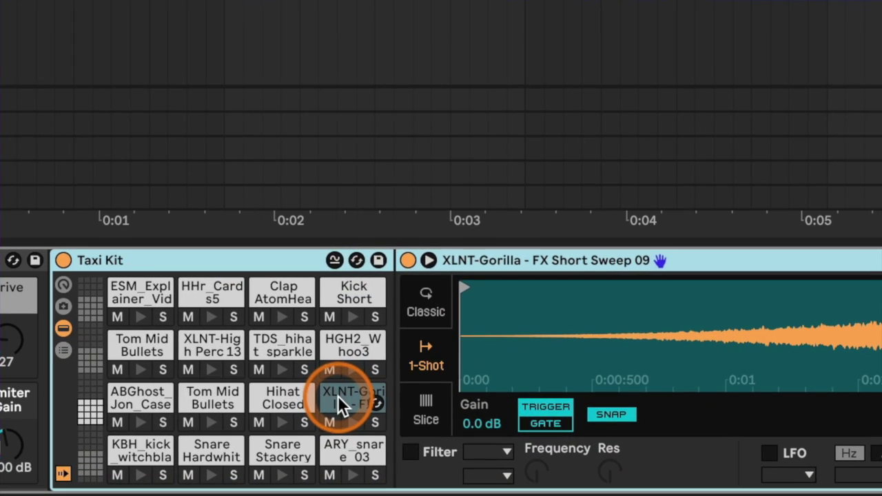
{"action": "right_click", "coordinate": [337, 395]}
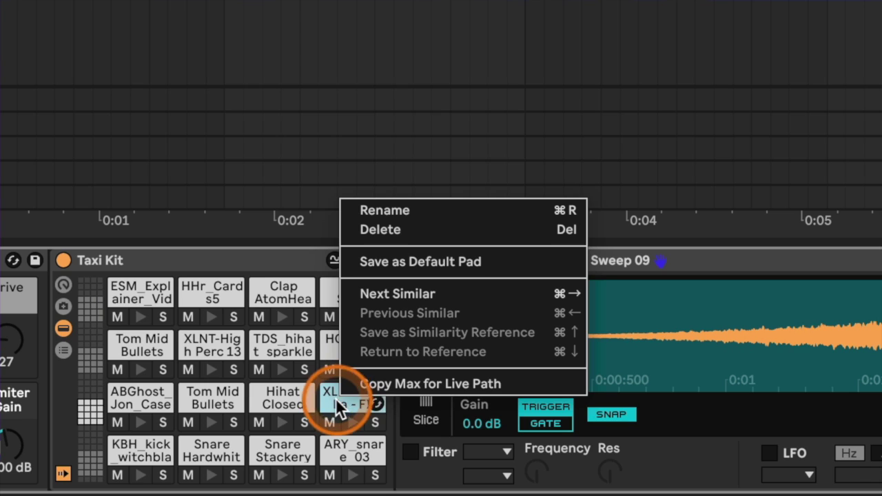
{"action": "left_click", "coordinate": [347, 400]}
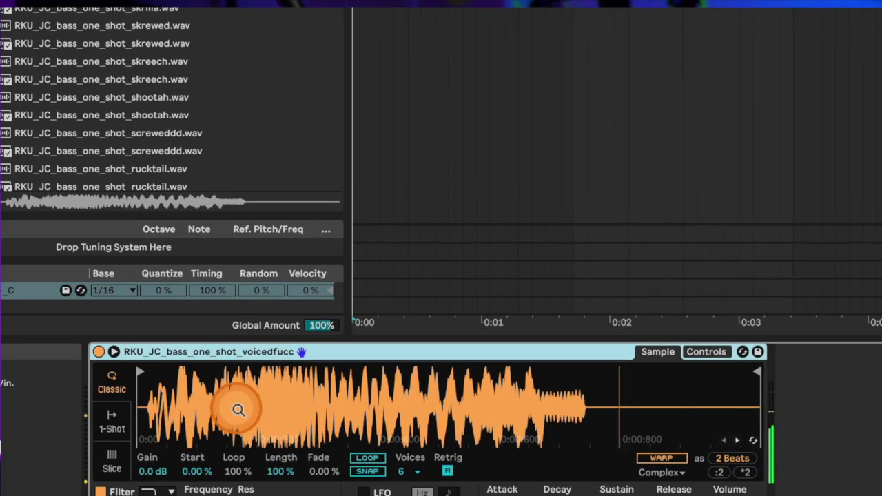
- Swap the RKU_JC_bass_one_shot_voicedfucc sample in Simpler for the next similar sample three times in a row
{"action": "right_click", "coordinate": [236, 409]}
{"action": "left_click", "coordinate": [280, 356]}
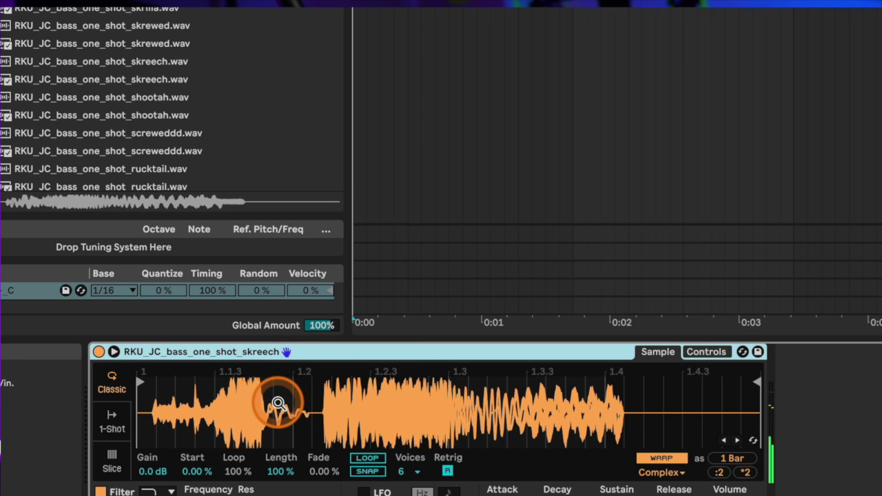
{"action": "key", "text": "ctrl+Right"}
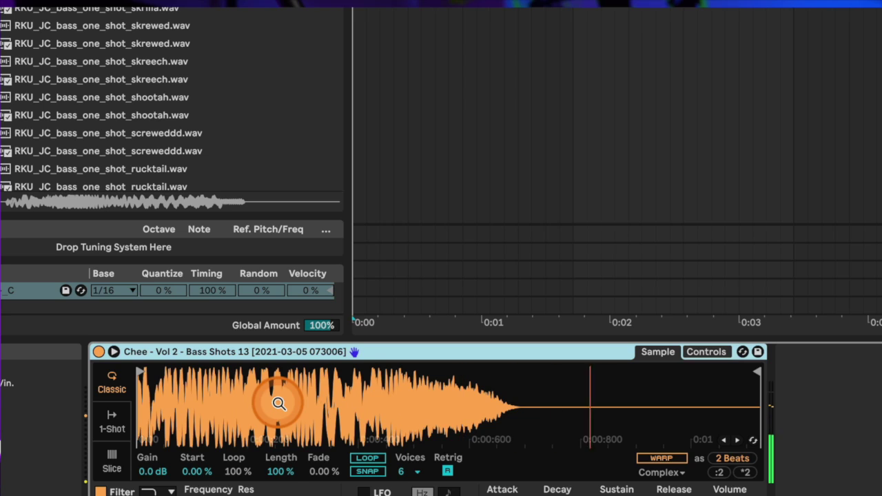
{"action": "key", "text": "ctrl+Right"}
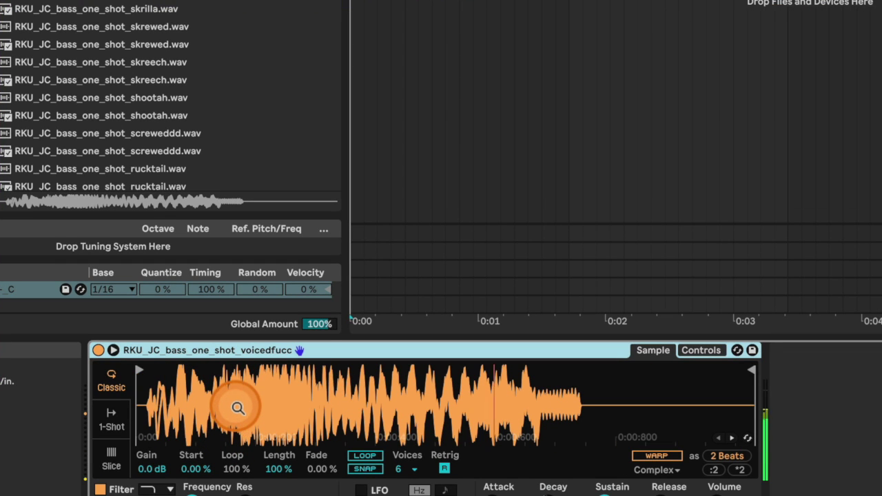
- Swap the voicedfucc sample in Simpler for the next similar one again and undo the swap
{"action": "right_click", "coordinate": [237, 408]}
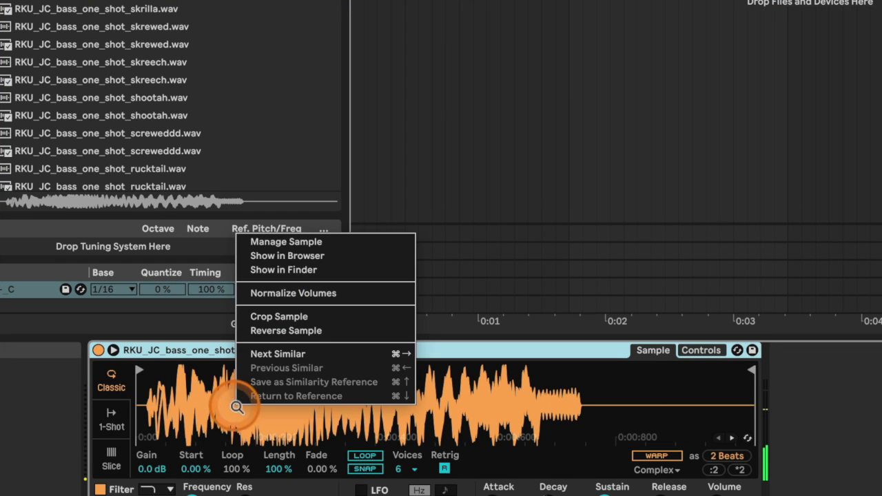
{"action": "left_click", "coordinate": [279, 356]}
{"action": "left_click", "coordinate": [277, 402]}
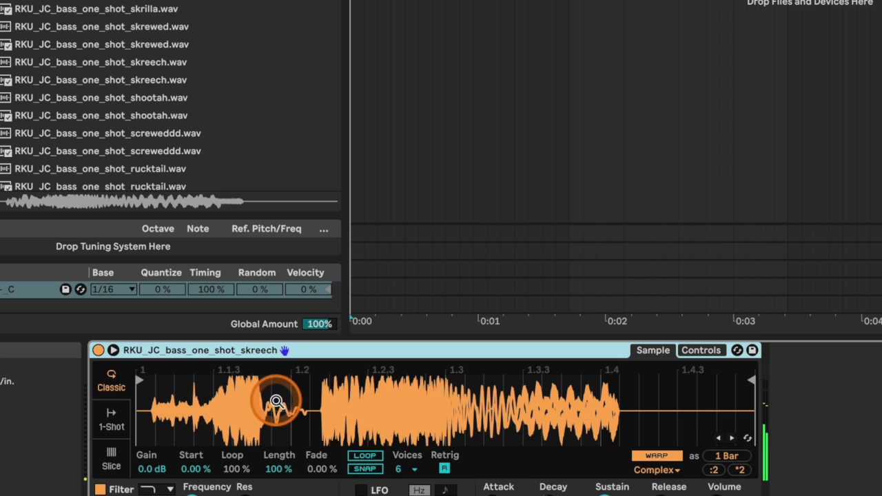
{"action": "key", "text": "ctrl+z"}
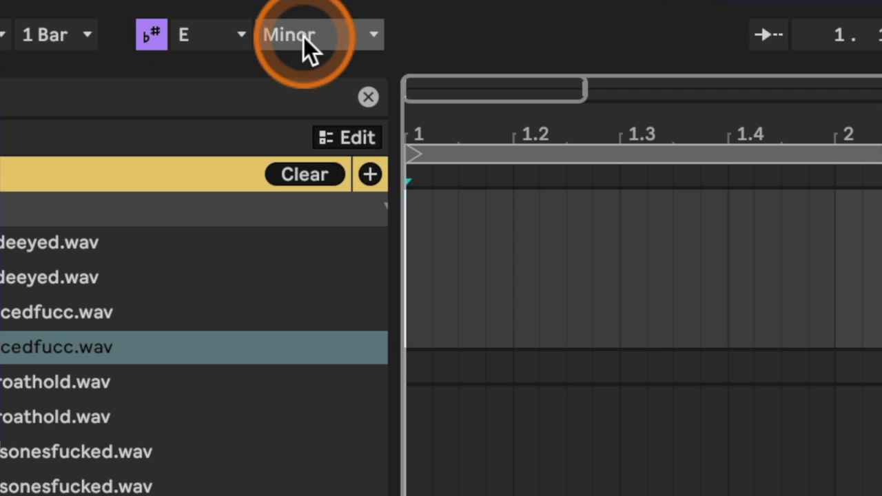
- Toggle the set's Scale mode off and back on, and set the root note to D
{"action": "left_click", "coordinate": [154, 38]}
{"action": "left_click", "coordinate": [151, 38]}
{"action": "left_click", "coordinate": [151, 39]}
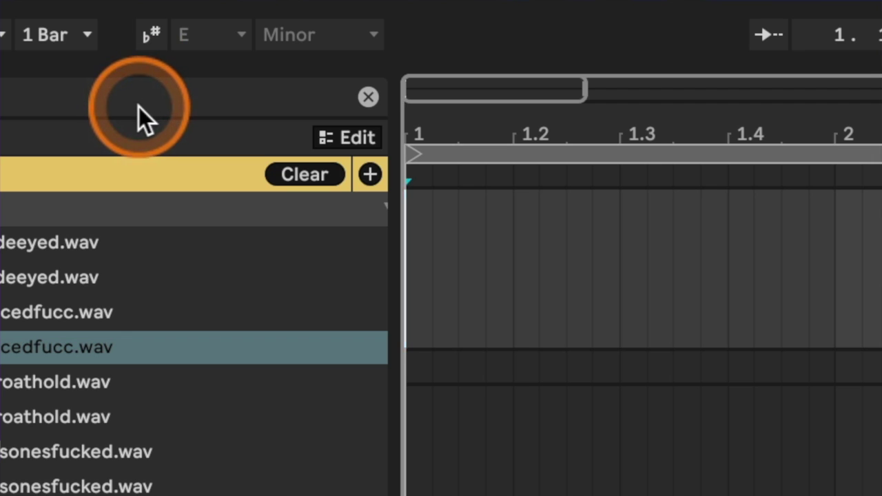
{"action": "left_click", "coordinate": [143, 38]}
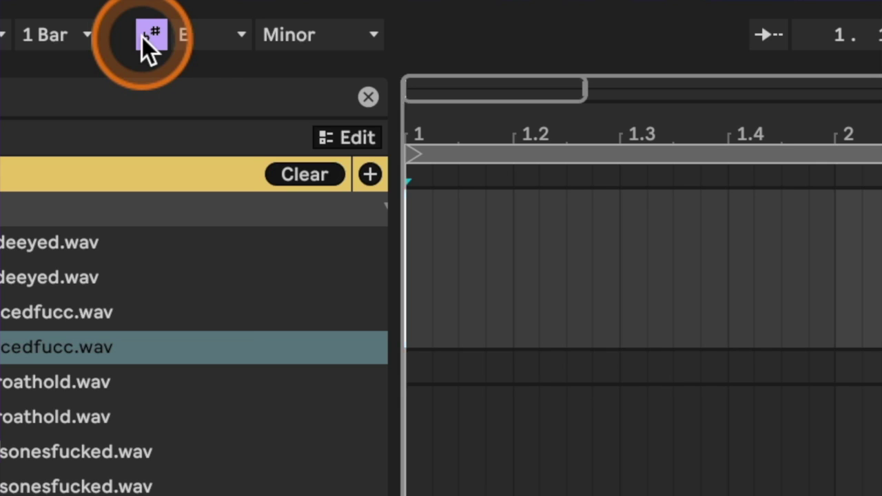
{"action": "left_click", "coordinate": [197, 35]}
{"action": "left_click", "coordinate": [186, 131]}
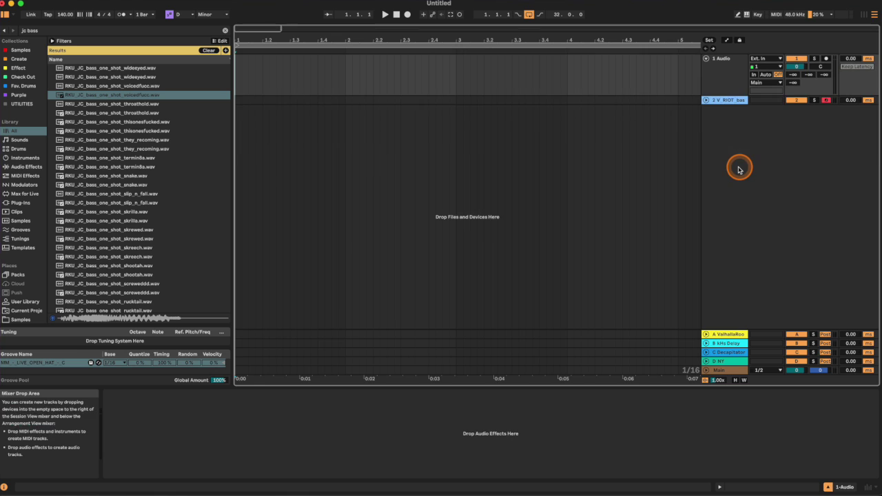
- Insert a new MIDI track and create a two-bar MIDI clip at its start
{"action": "key", "text": "super+shift+t"}
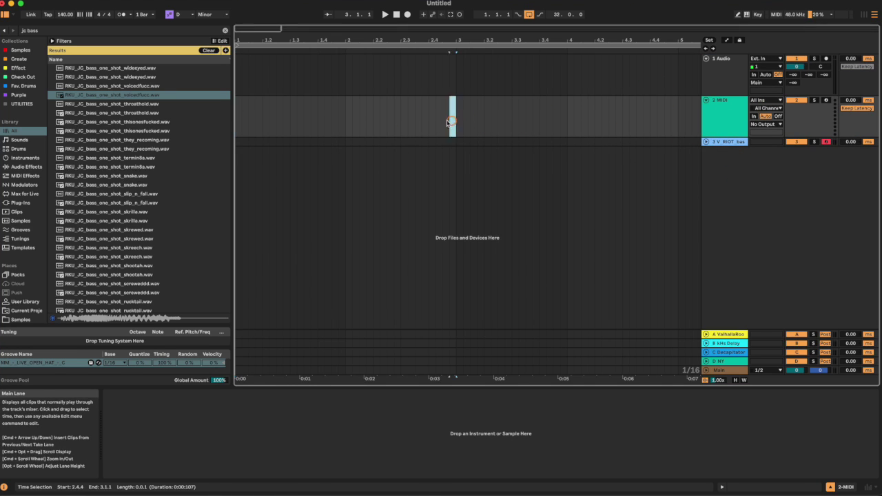
{"action": "left_click_drag", "start_coordinate": [458, 122], "coordinate": [104, 119]}
{"action": "key", "text": "super+shift+m"}
- Add the notes D3, F#3, Bb3 and G#3 at the start of the MIDI clip
{"action": "double_click", "coordinate": [311, 418]}
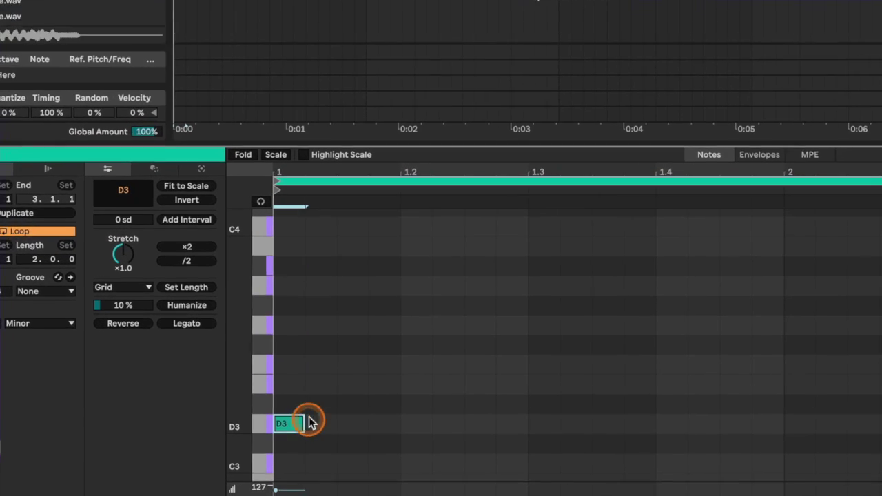
{"action": "double_click", "coordinate": [306, 346]}
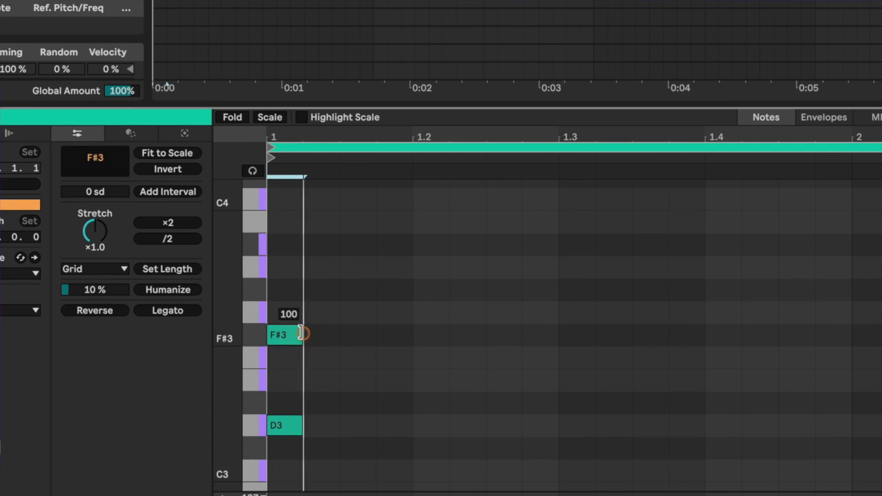
{"action": "double_click", "coordinate": [305, 267]}
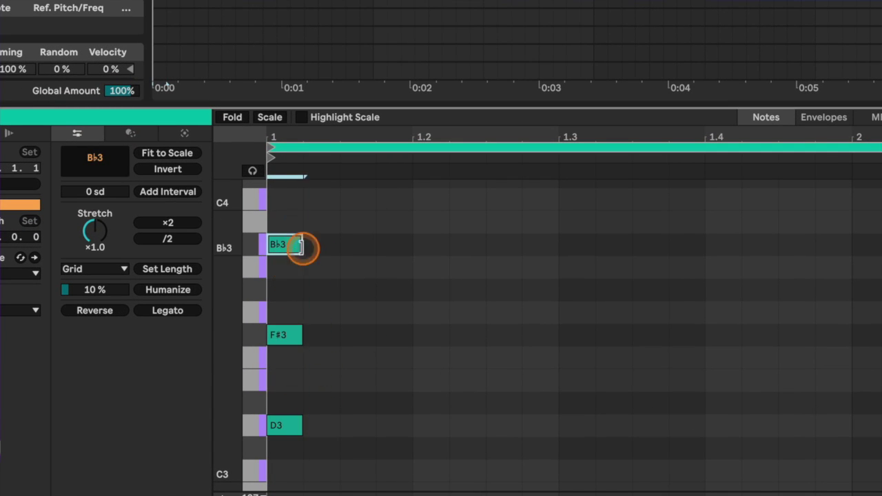
{"action": "double_click", "coordinate": [304, 291]}
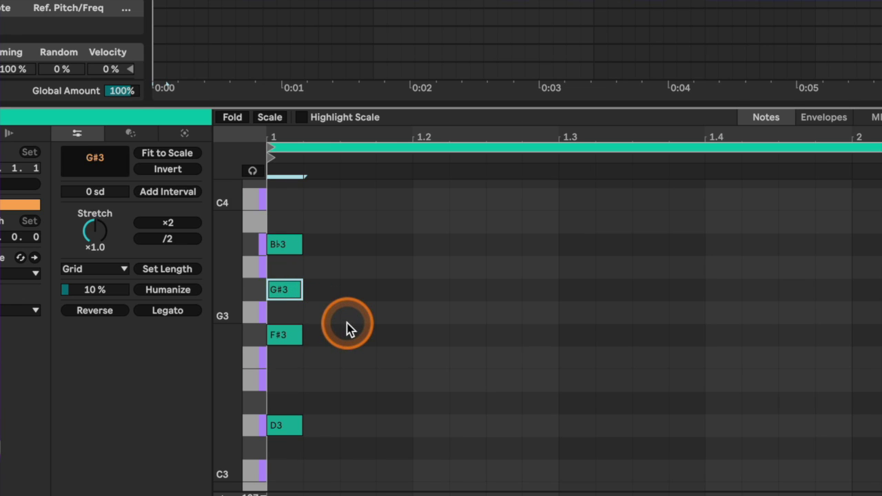
- Fit all the clip's notes to the D Minor scale and show the scale with Highlight Scale and the Scale view
{"action": "key", "text": "super+a"}
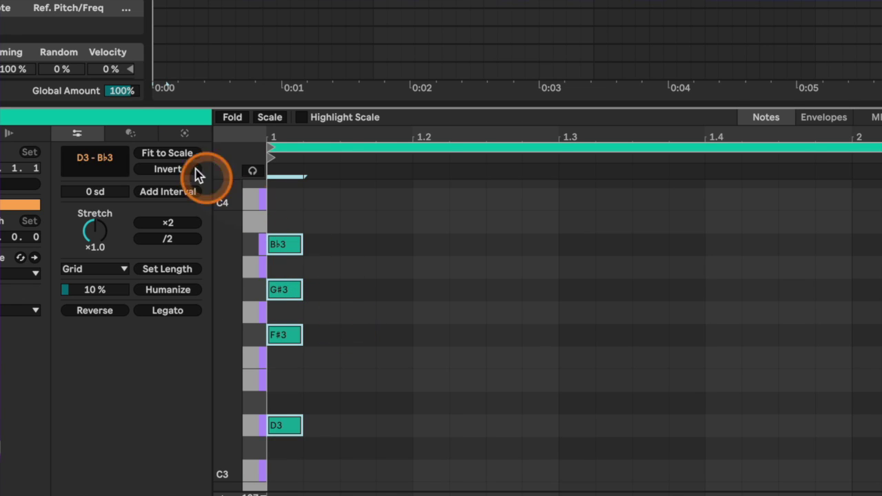
{"action": "left_click", "coordinate": [168, 153]}
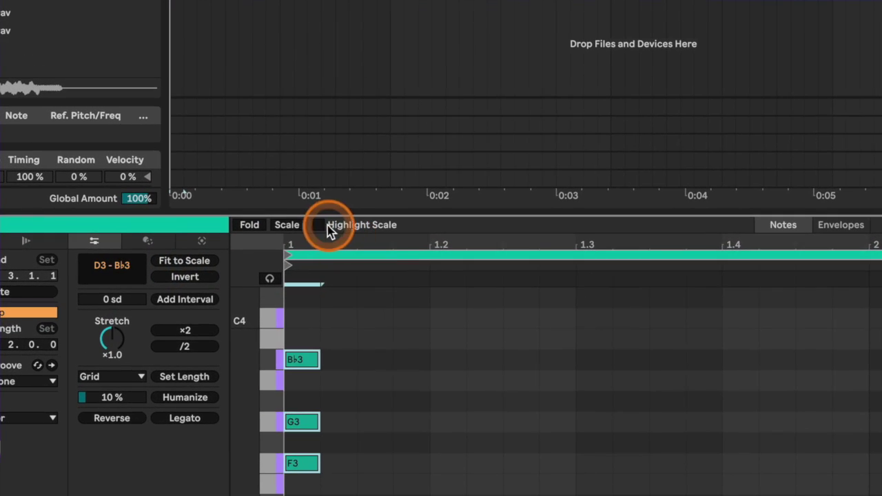
{"action": "left_click", "coordinate": [319, 226]}
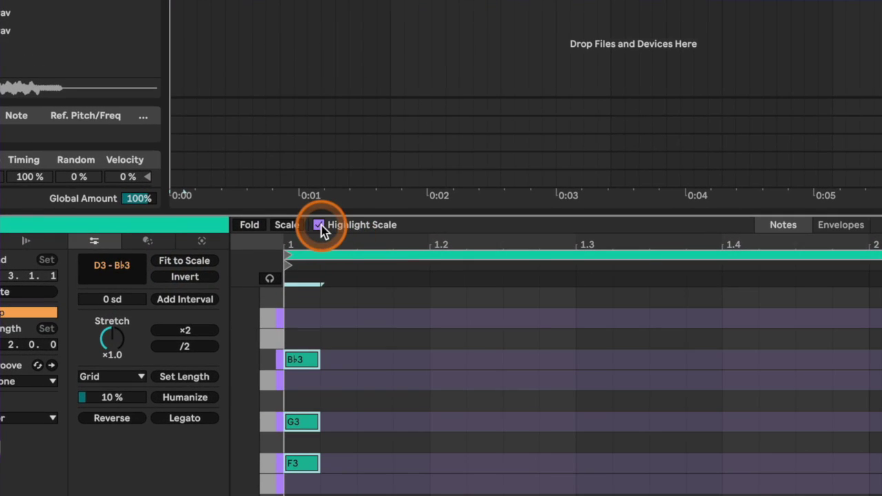
{"action": "left_click", "coordinate": [286, 225]}
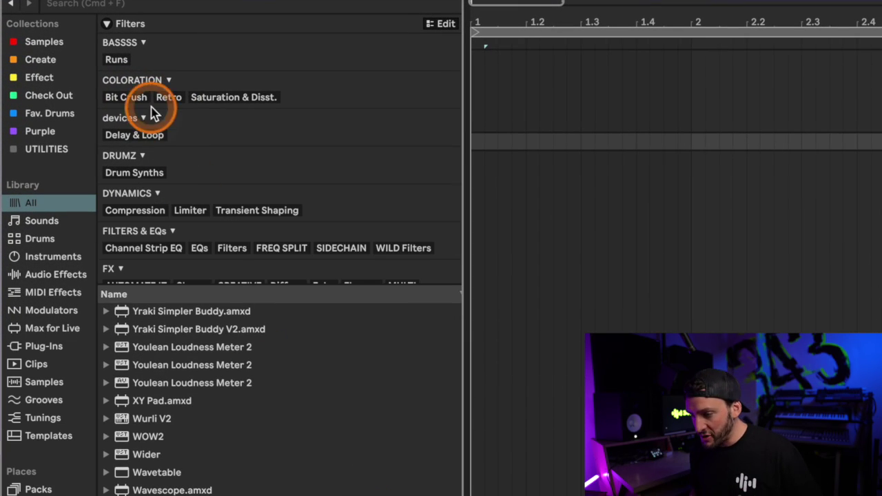
- Filter the browser by the COLORATION tags Saturation & Disst., Bit Crush and Retro, and leave the filter cleared
{"action": "left_click", "coordinate": [213, 100]}
{"action": "left_click", "coordinate": [128, 97]}
{"action": "left_click", "coordinate": [169, 98]}
{"action": "left_click", "coordinate": [123, 98]}
{"action": "left_click", "coordinate": [123, 98]}
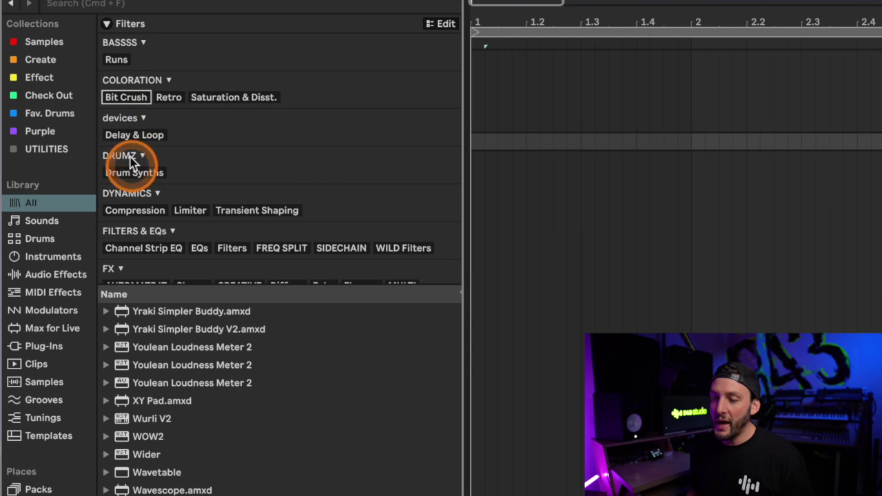
- Filter the browser by the DYNAMICS tags Limiter and Transient Shaping, ending with Compression
{"action": "left_click", "coordinate": [143, 211]}
{"action": "left_click", "coordinate": [186, 214]}
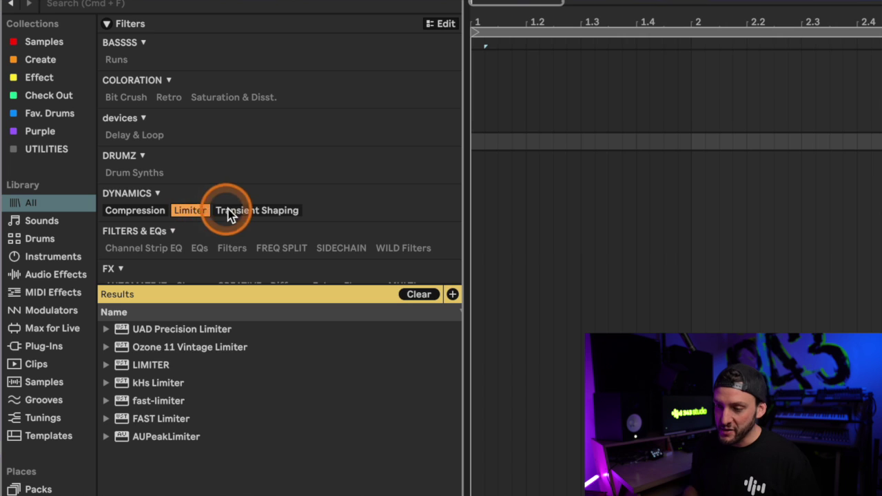
{"action": "left_click", "coordinate": [232, 211]}
{"action": "left_click", "coordinate": [191, 211]}
{"action": "left_click", "coordinate": [153, 212]}
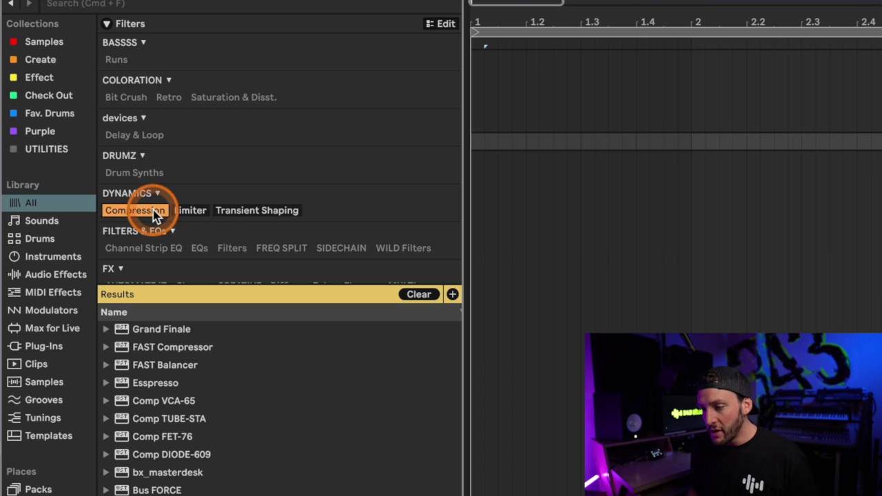
- Browse down and back up the Compression plug-ins starting at Grand Finale, and clear the Compression filter
{"action": "left_click", "coordinate": [187, 332]}
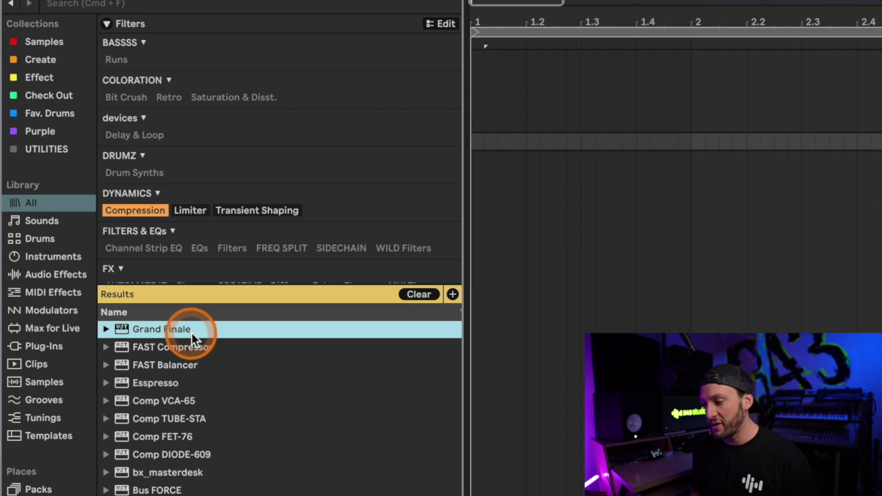
{"action": "key", "text": "Down"}
{"action": "key", "text": "Down"}
{"action": "key", "text": "Down"}
{"action": "key", "text": "Down"}
{"action": "key", "text": "Down"}
{"action": "key", "text": "Down"}
{"action": "key", "text": "Down"}
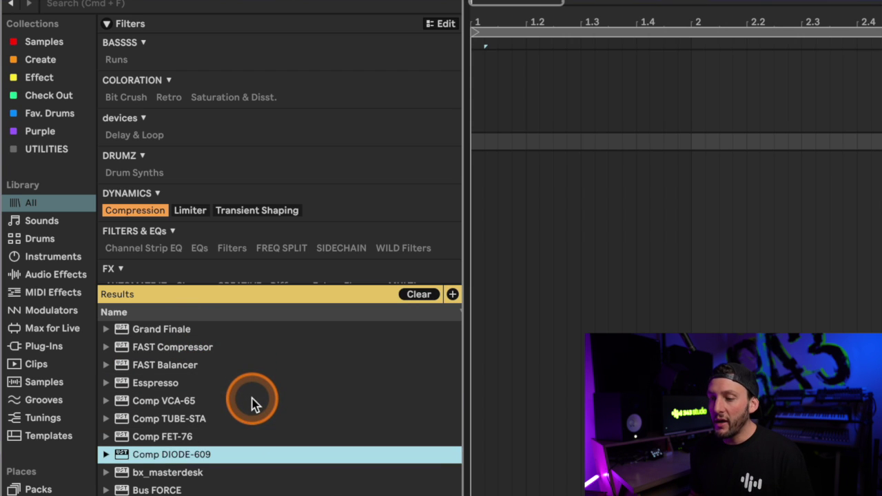
{"action": "key", "text": "Down"}
{"action": "key", "text": "Down"}
{"action": "key", "text": "Up"}
{"action": "key", "text": "Up"}
{"action": "key", "text": "Up"}
{"action": "key", "text": "Up"}
{"action": "key", "text": "Up"}
{"action": "key", "text": "Up"}
{"action": "key", "text": "Up"}
{"action": "key", "text": "Up"}
{"action": "left_click", "coordinate": [146, 213]}
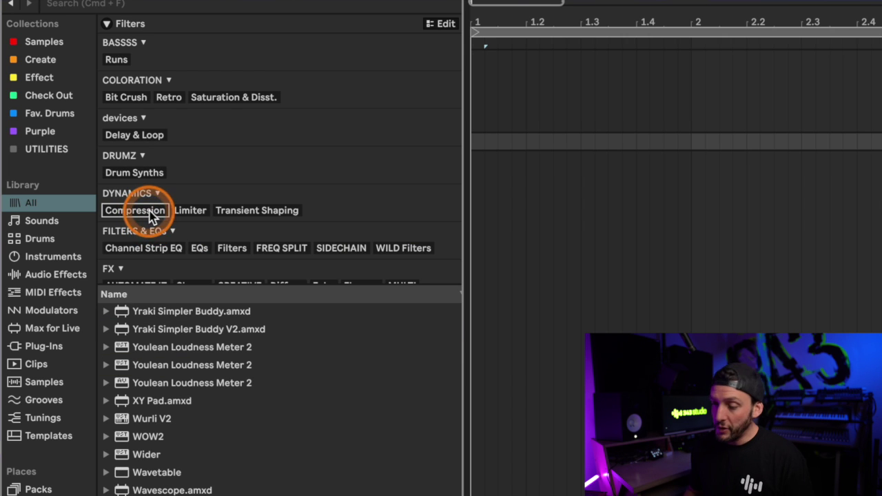
- Look through the browser's filter groups and open the tag editor to view its tag categories
{"action": "scroll", "coordinate": [176, 234], "scroll_direction": "up", "scroll_amount": 15}
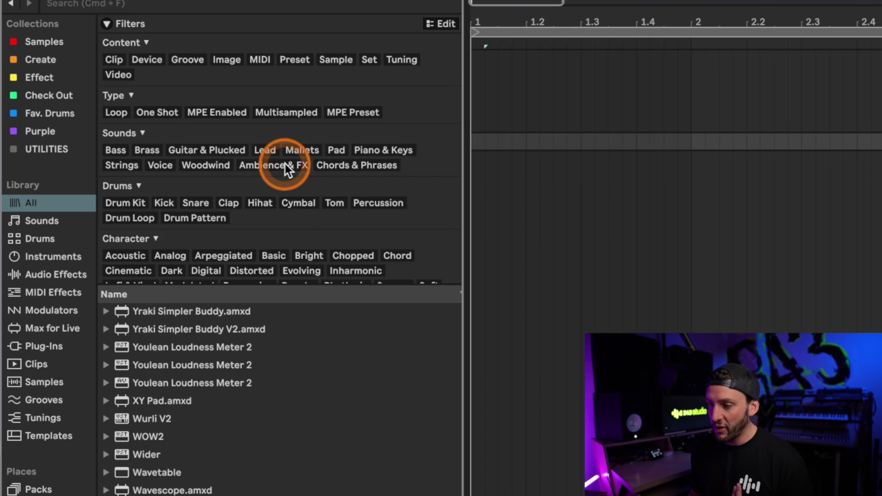
{"action": "scroll", "coordinate": [284, 164], "scroll_direction": "down", "scroll_amount": 10}
{"action": "left_click", "coordinate": [431, 26]}
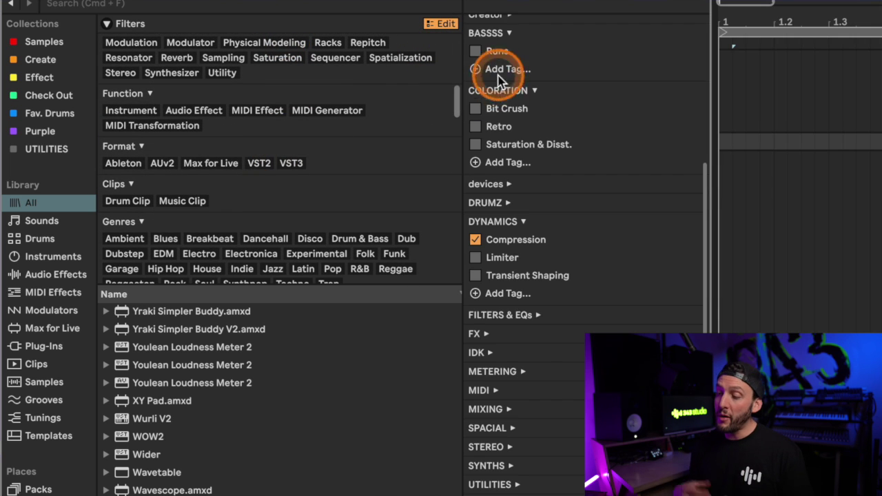
{"action": "scroll", "coordinate": [510, 103], "scroll_direction": "up", "scroll_amount": 5}
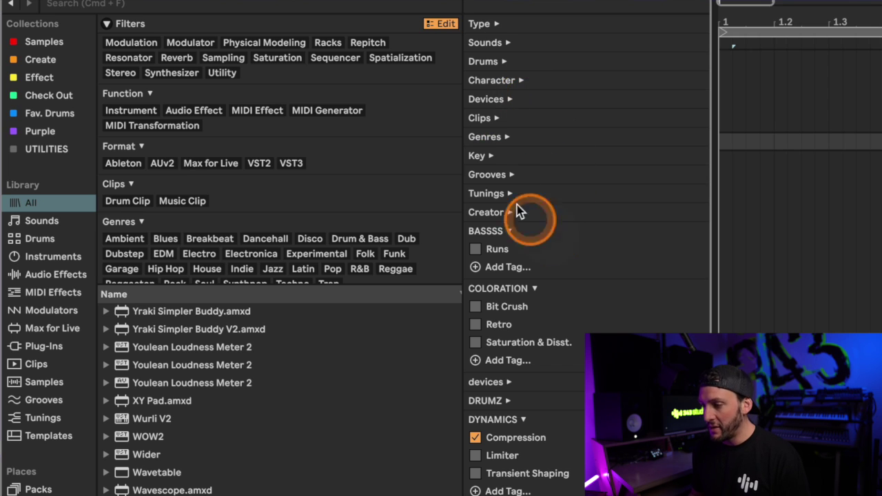
- Expand the Type and Sounds groups in the tag editor to view their tags, and collapse both groups
{"action": "left_click", "coordinate": [498, 25]}
{"action": "left_click", "coordinate": [508, 173]}
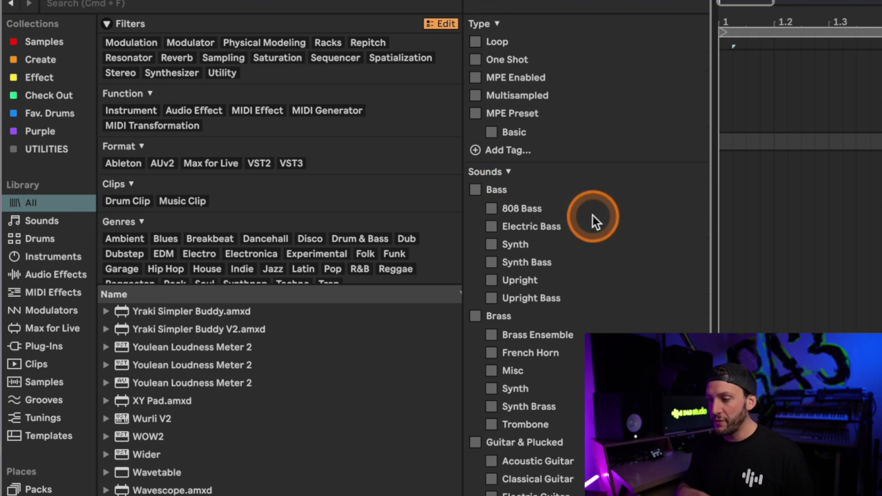
{"action": "left_click", "coordinate": [510, 173]}
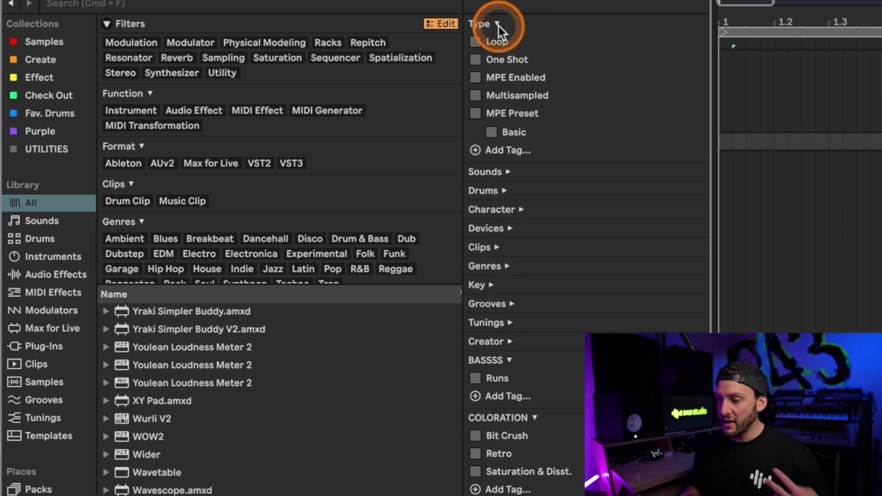
{"action": "left_click", "coordinate": [497, 25]}
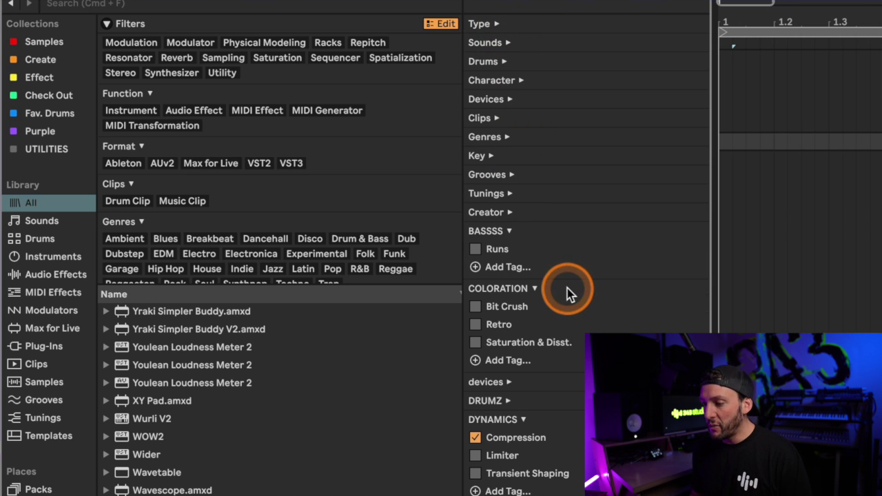
- Look through the custom tag groups in the tag editor and expand FILTERS & EQs to show its tags
{"action": "scroll", "coordinate": [567, 292], "scroll_direction": "down", "scroll_amount": 8}
{"action": "left_click", "coordinate": [511, 295]}
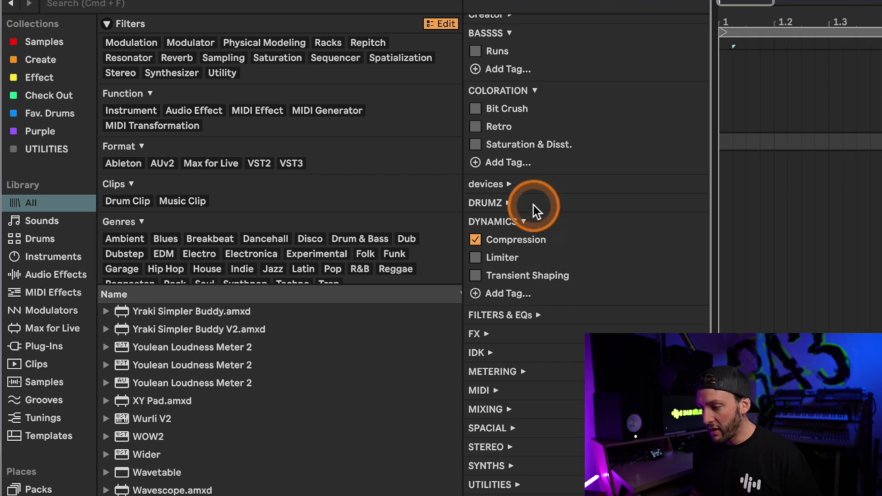
{"action": "scroll", "coordinate": [482, 180], "scroll_direction": "up", "scroll_amount": 2}
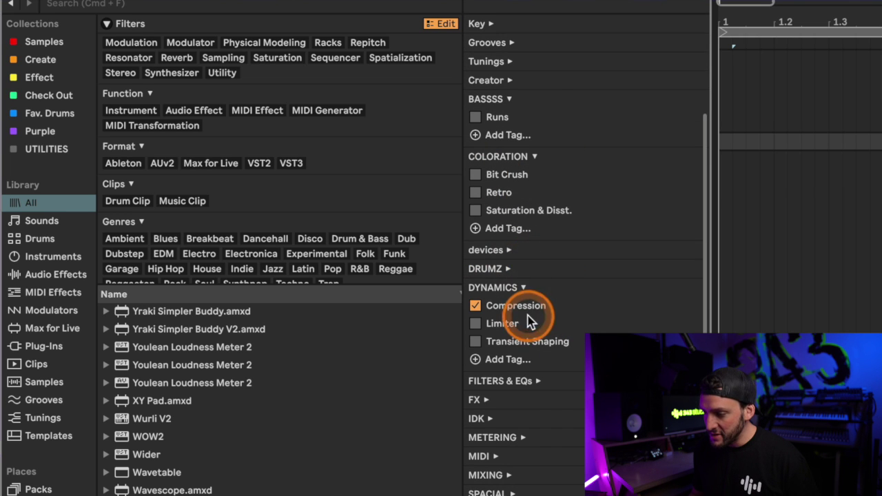
{"action": "scroll", "coordinate": [555, 365], "scroll_direction": "down", "scroll_amount": 1}
{"action": "left_click", "coordinate": [552, 364]}
{"action": "scroll", "coordinate": [552, 366], "scroll_direction": "down", "scroll_amount": 5}
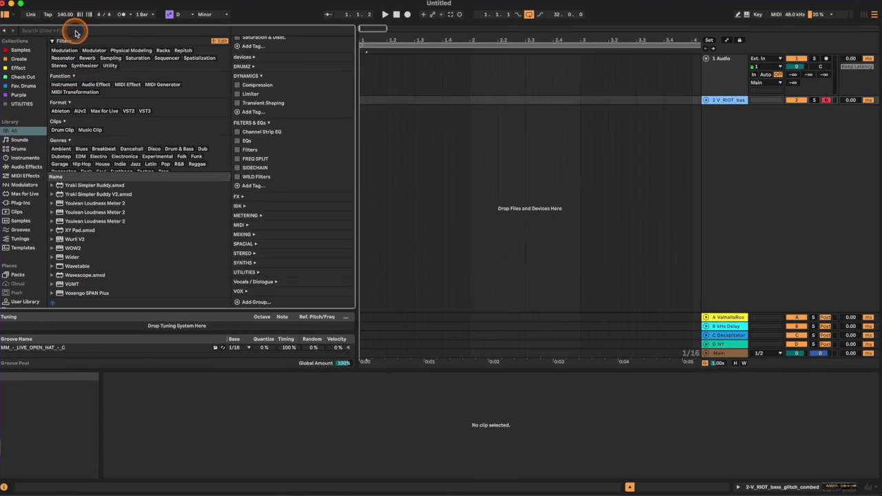
- Search the whole library for bass, and step back repeatedly through the browser history
{"action": "left_click", "coordinate": [76, 32]}
{"action": "type", "text": "bass"}
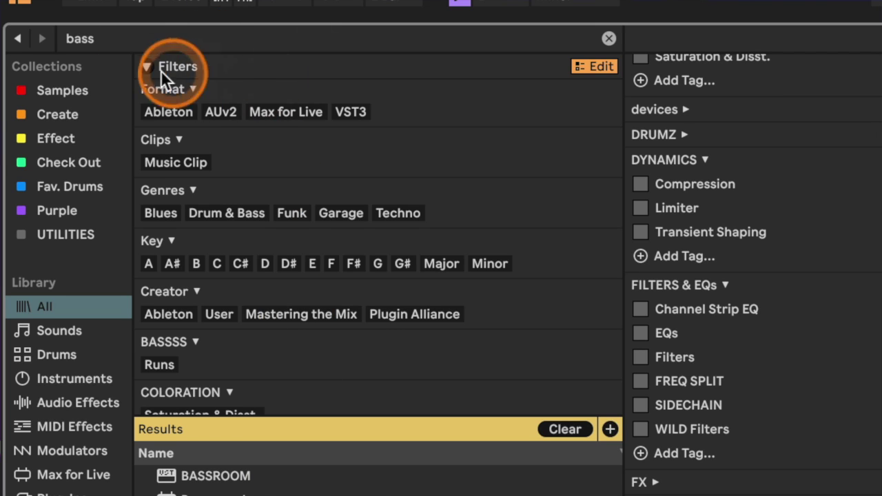
{"action": "left_click", "coordinate": [20, 38]}
{"action": "left_click", "coordinate": [19, 39]}
{"action": "left_click", "coordinate": [19, 38]}
{"action": "left_click", "coordinate": [20, 38]}
{"action": "left_click", "coordinate": [19, 39]}
{"action": "left_click", "coordinate": [19, 39]}
{"action": "left_click", "coordinate": [19, 39]}
{"action": "left_click", "coordinate": [19, 38]}
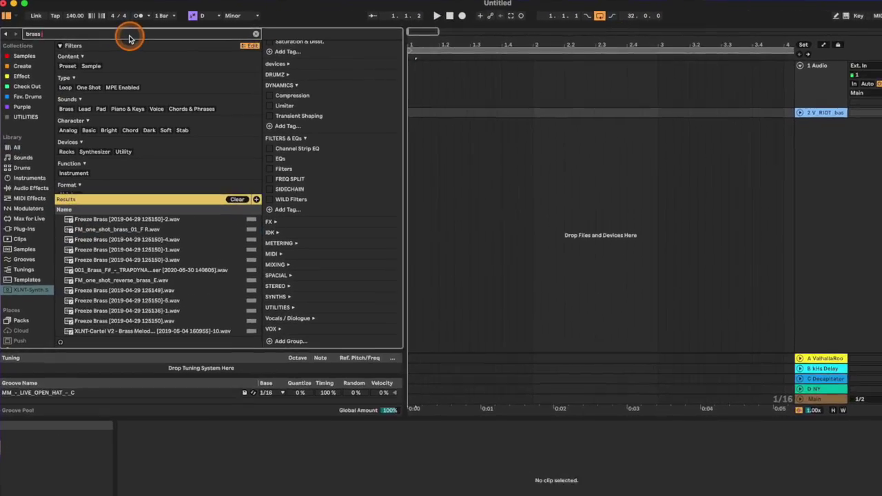
- Extend the brass search to "brass f" and save it as a custom label in the browser's library
{"action": "type", "text": "f"}
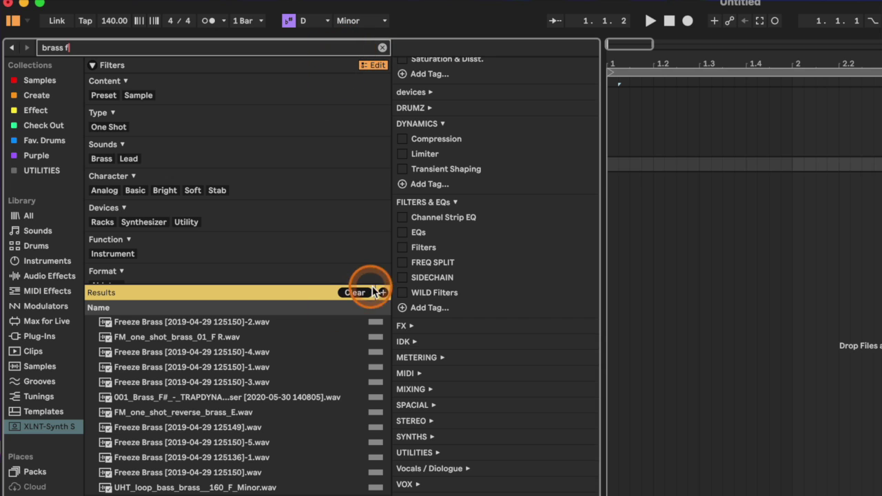
{"action": "left_click", "coordinate": [382, 292]}
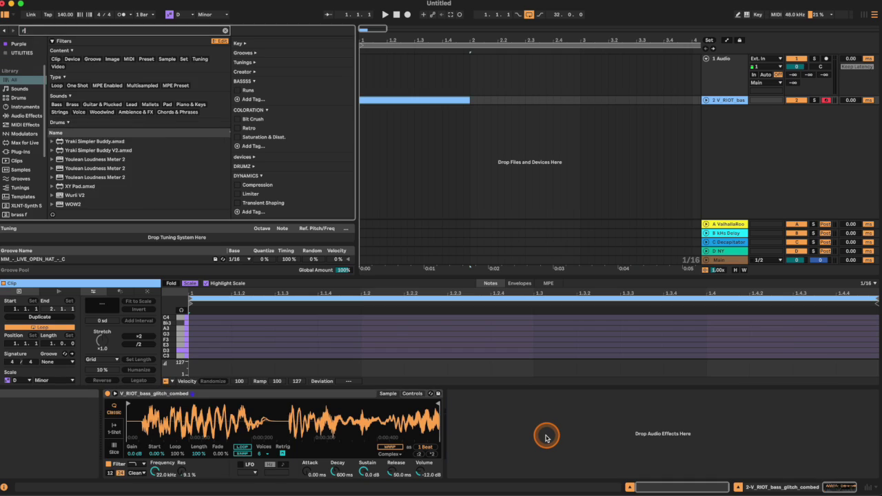
- Load the Reverb device from the browser search onto the V_RIOT_bass track
{"action": "key", "text": "Down"}
{"action": "key", "text": "Down"}
{"action": "key", "text": "Return"}
- Search the browser for compress and load Glue Compressor after the Reverb on the V_RIOT_bass track
{"action": "type", "text": "compress"}
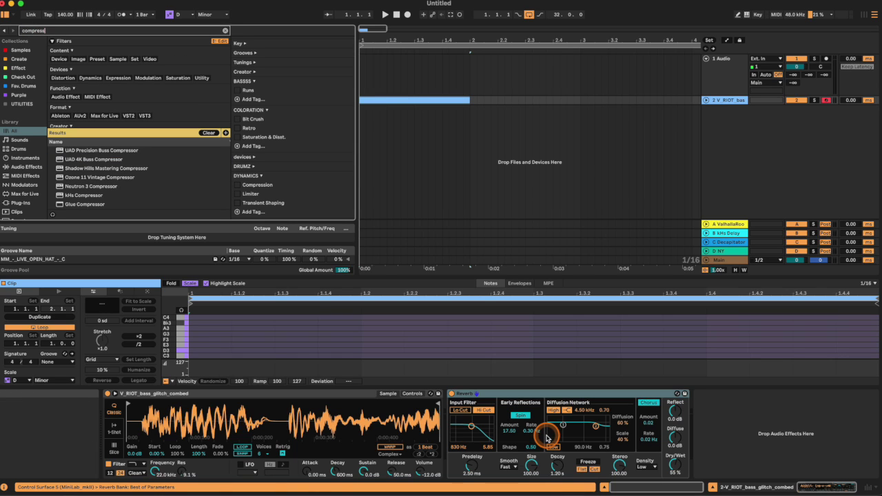
{"action": "double_click", "coordinate": [79, 204]}
{"action": "left_click", "coordinate": [492, 425]}
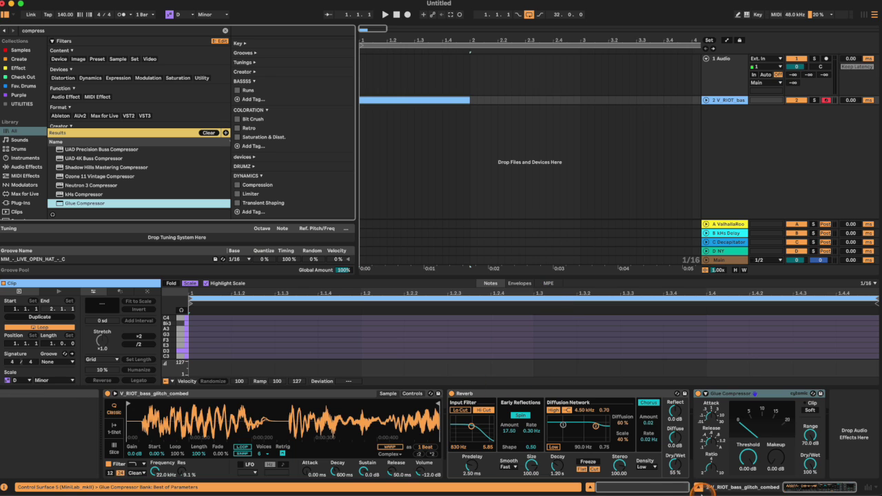
- Show and hide the device view, mixer and clip view to demonstrate how each can be toggled independently
{"action": "left_click", "coordinate": [697, 488]}
{"action": "left_click", "coordinate": [698, 487]}
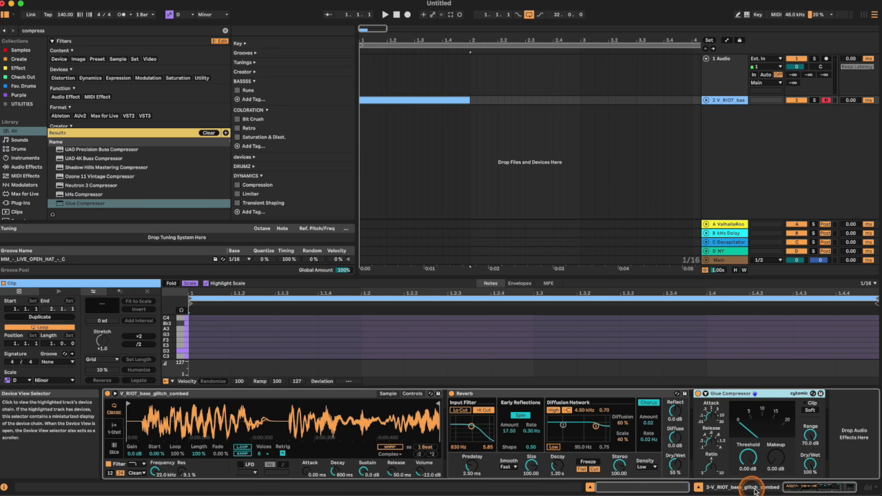
{"action": "left_click", "coordinate": [867, 489]}
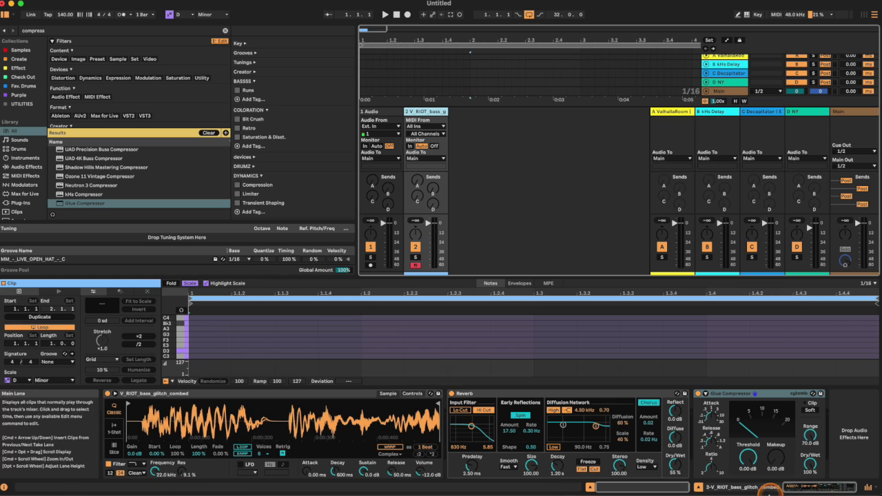
{"action": "left_click", "coordinate": [858, 475]}
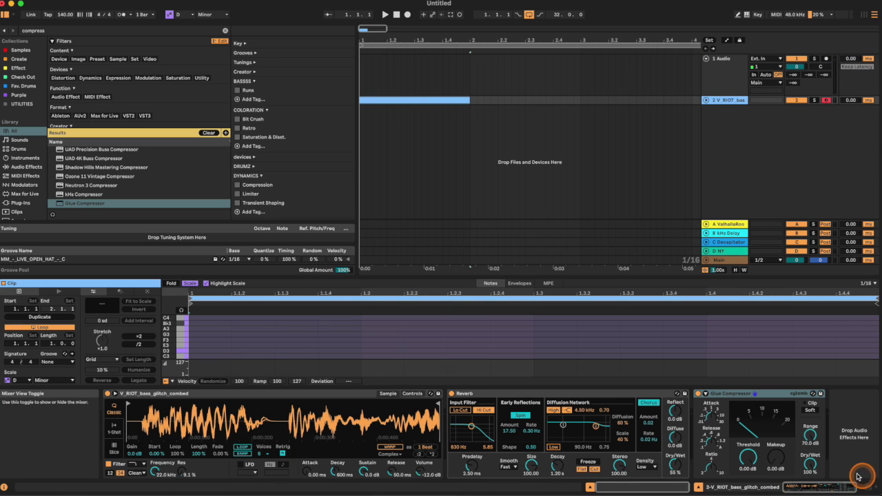
{"action": "left_click", "coordinate": [714, 491]}
{"action": "left_click", "coordinate": [587, 488]}
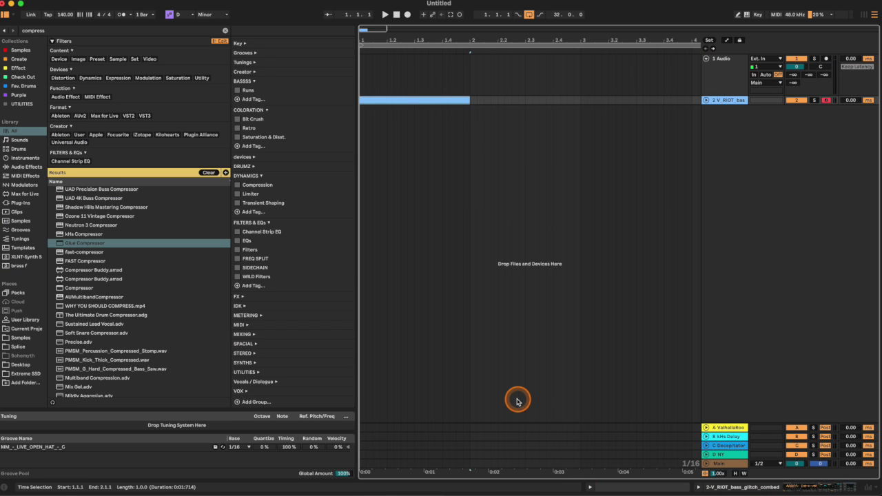
{"action": "left_click", "coordinate": [590, 488]}
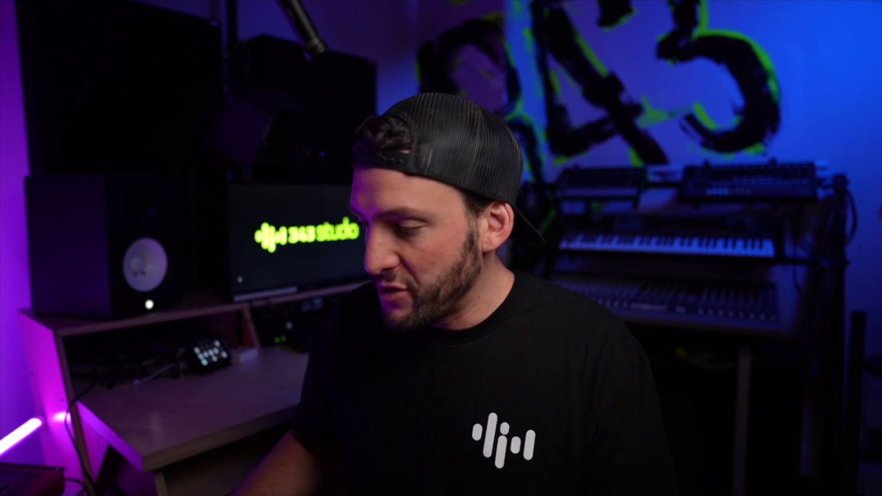
- Load the Roar device from the roar search results onto the MIDI track
{"action": "left_click", "coordinate": [731, 114]}
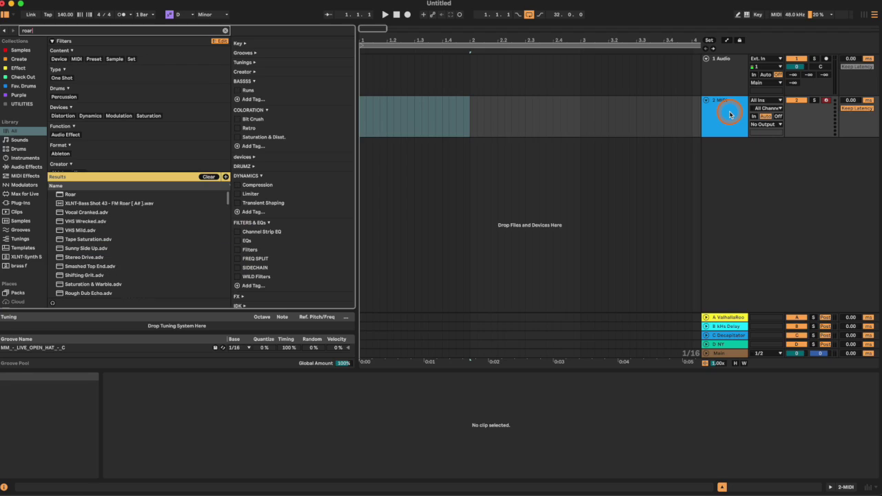
{"action": "key", "text": "Down"}
{"action": "key", "text": "Return"}
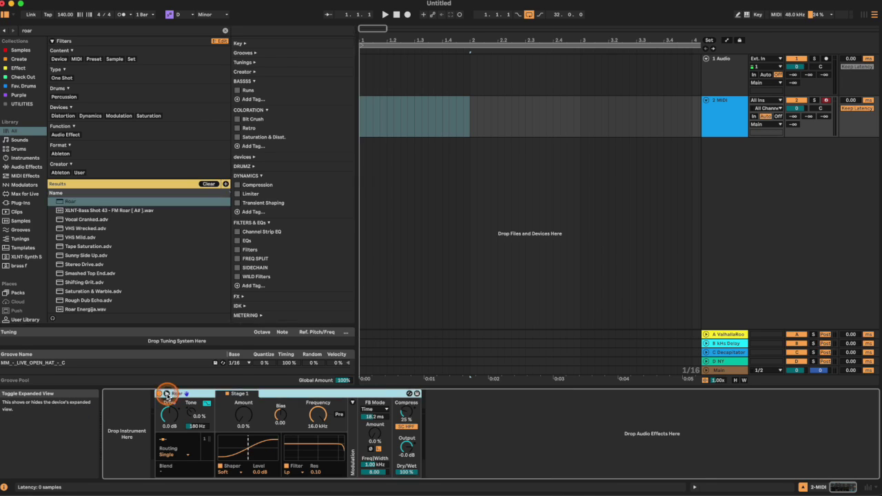
- Open Roar's expanded view to examine its stages, modulation sources and modulation matrix, and collapse it again
{"action": "left_click", "coordinate": [166, 395]}
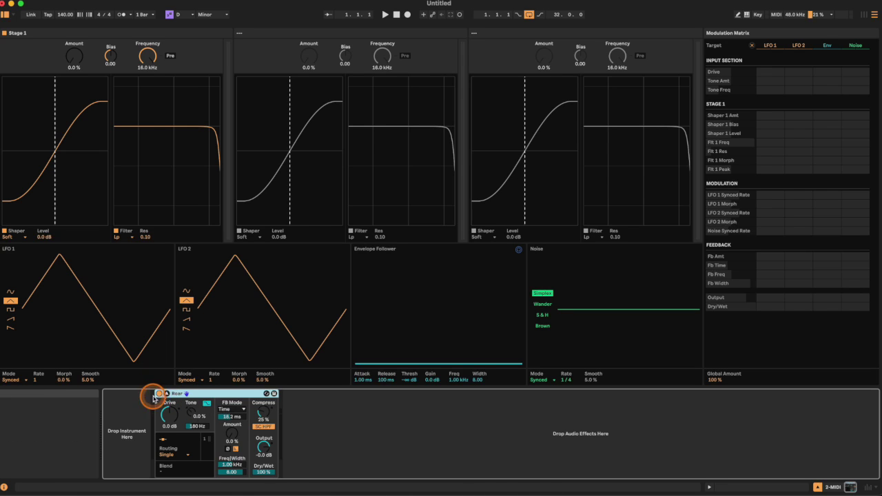
{"action": "left_click", "coordinate": [165, 395]}
{"action": "left_click", "coordinate": [166, 395]}
{"action": "double_click", "coordinate": [174, 395]}
{"action": "double_click", "coordinate": [159, 408]}
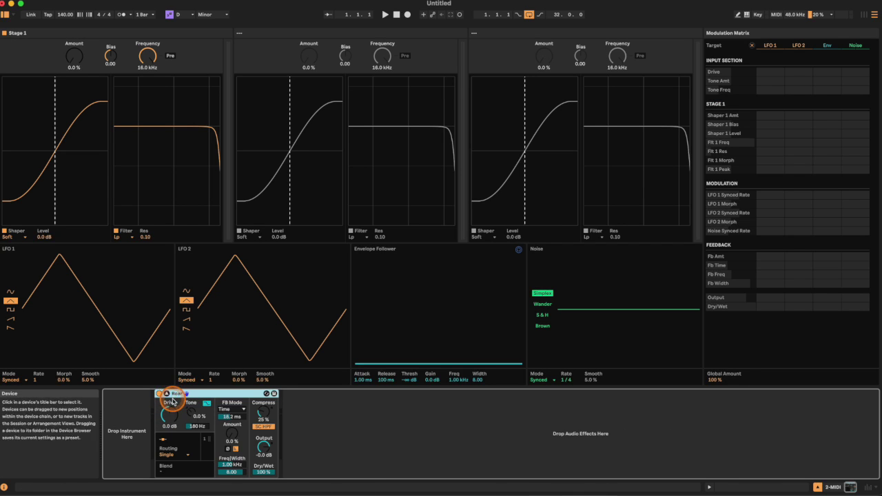
{"action": "left_click", "coordinate": [166, 395]}
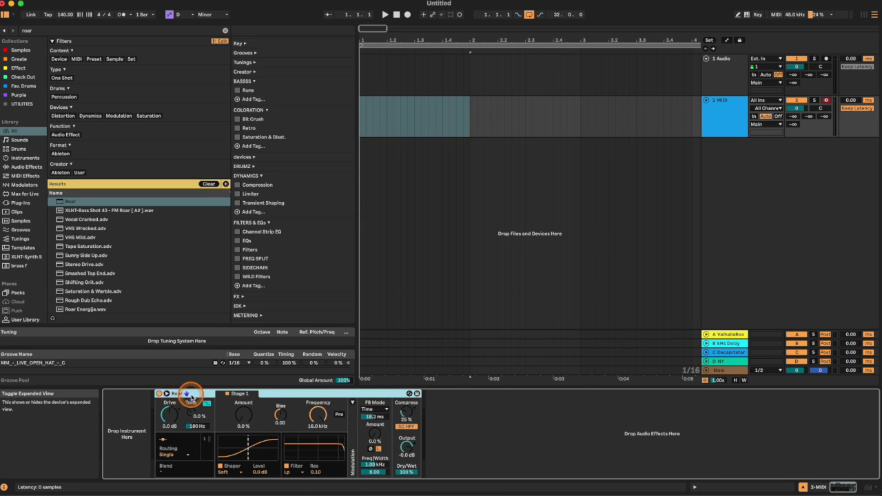
- Replace Roar with EQ Eight on the MIDI track, searching for eq8, and open the EQ's expanded frequency display
{"action": "key", "text": "Delete"}
{"action": "key", "text": "super+f"}
{"action": "type", "text": "eq"}
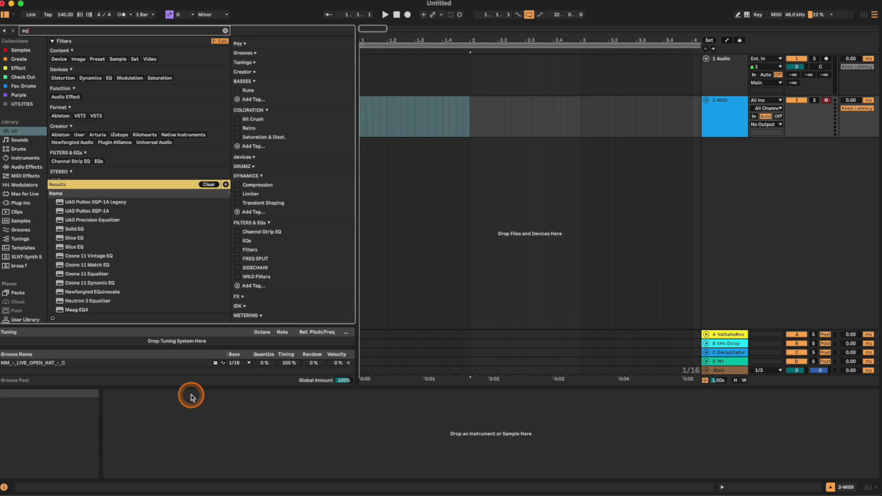
{"action": "type", "text": "8"}
{"action": "double_click", "coordinate": [79, 164]}
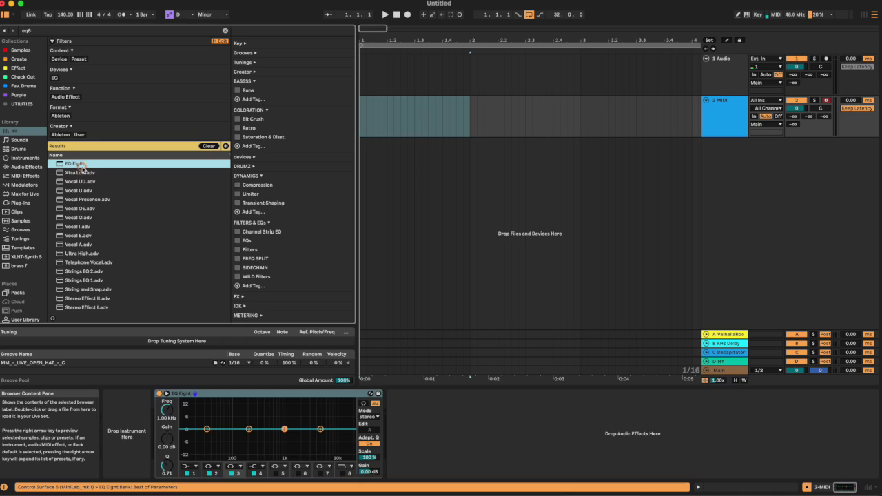
{"action": "left_click", "coordinate": [155, 418]}
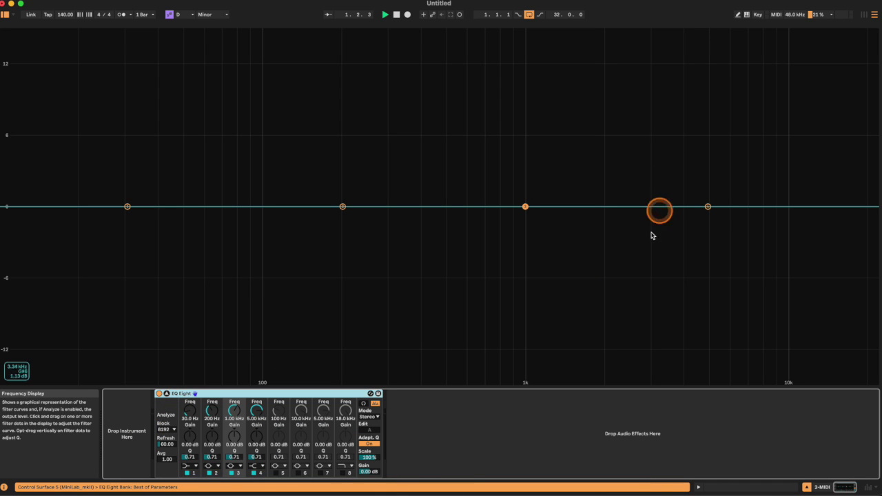
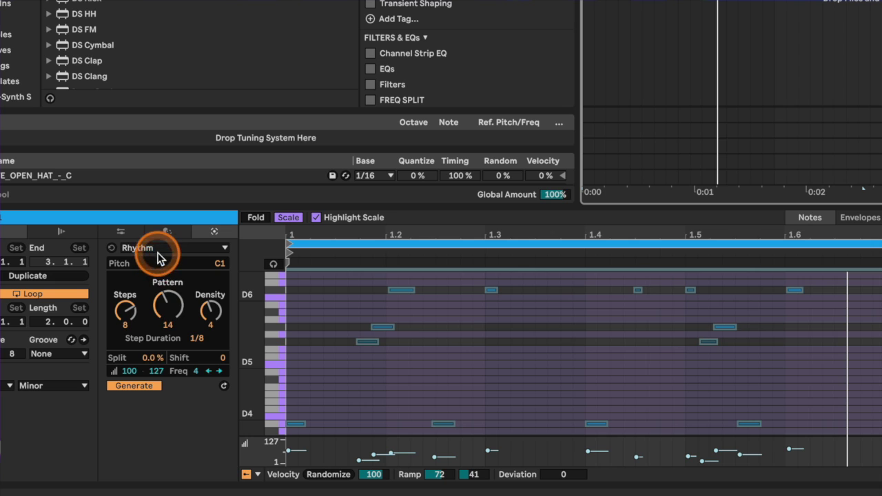
- Try a different Pattern and 10 Steps in the Rhythm generator, and undo the changes
{"action": "left_click_drag", "start_coordinate": [166, 322], "coordinate": [171, 317]}
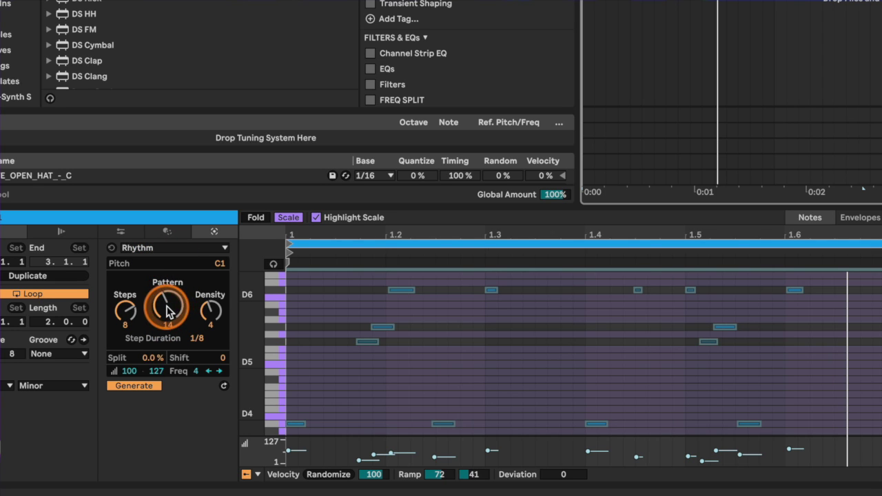
{"action": "left_click_drag", "start_coordinate": [125, 311], "coordinate": [125, 302]}
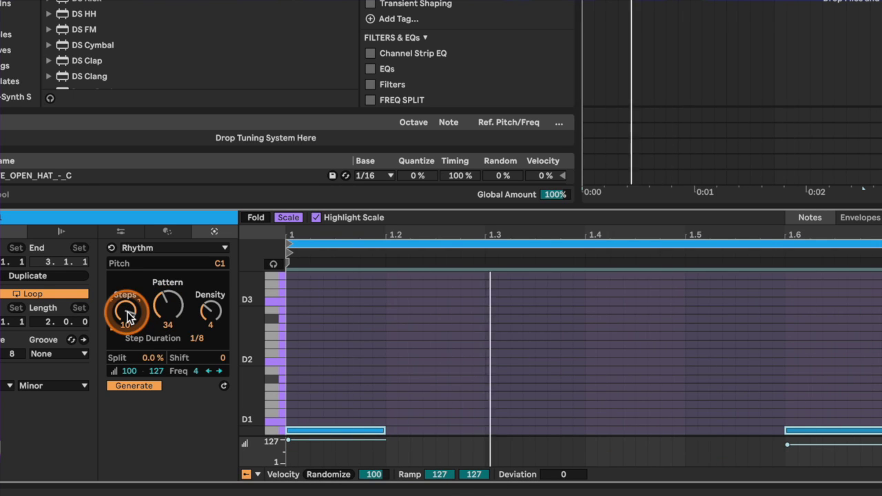
{"action": "key", "text": "ctrl+z"}
{"action": "key", "text": "ctrl+z"}
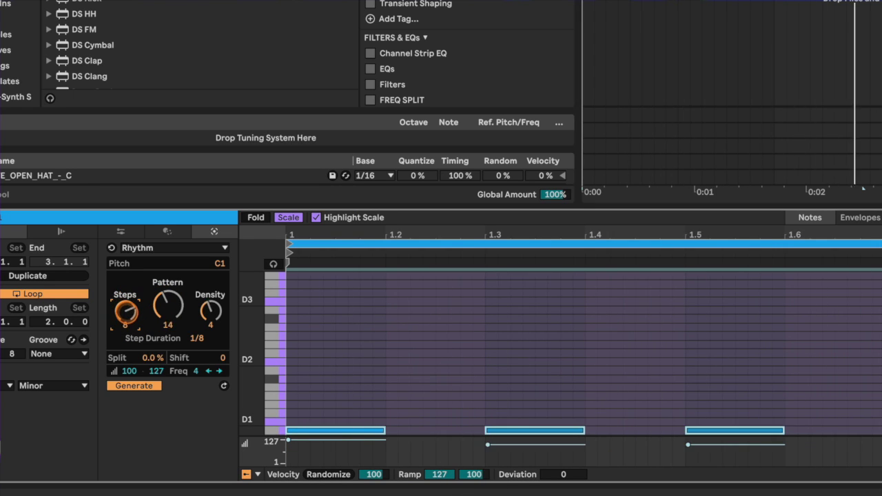
- Raise the Rhythm generator's Density to 7 and lower it to 5
{"action": "left_click_drag", "start_coordinate": [210, 312], "coordinate": [210, 300]}
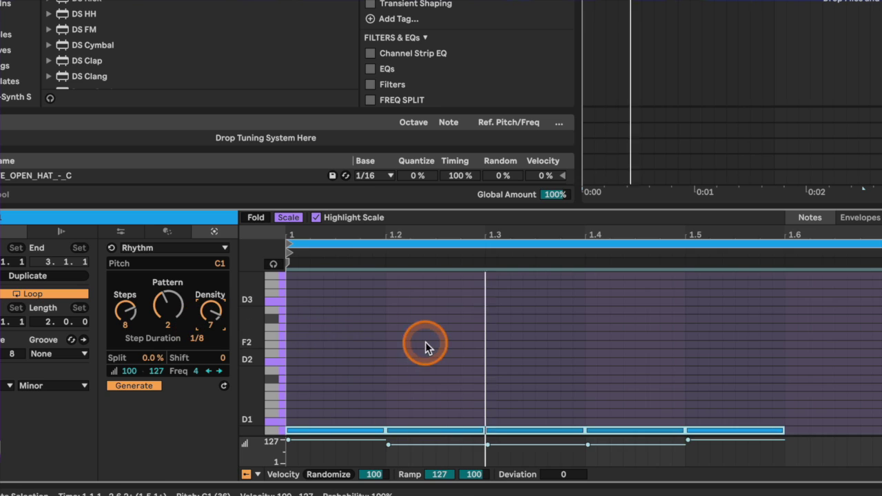
{"action": "scroll", "coordinate": [421, 343], "scroll_direction": "down", "scroll_amount": 3}
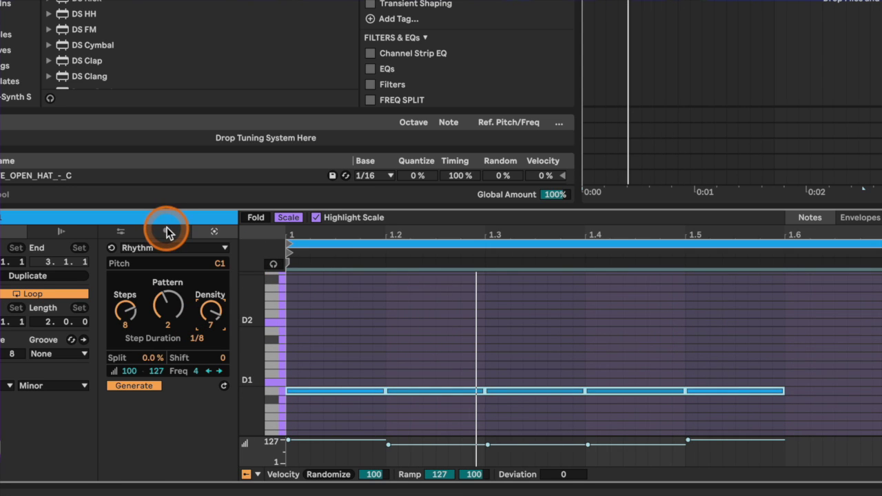
{"action": "left_click_drag", "start_coordinate": [199, 309], "coordinate": [200, 321]}
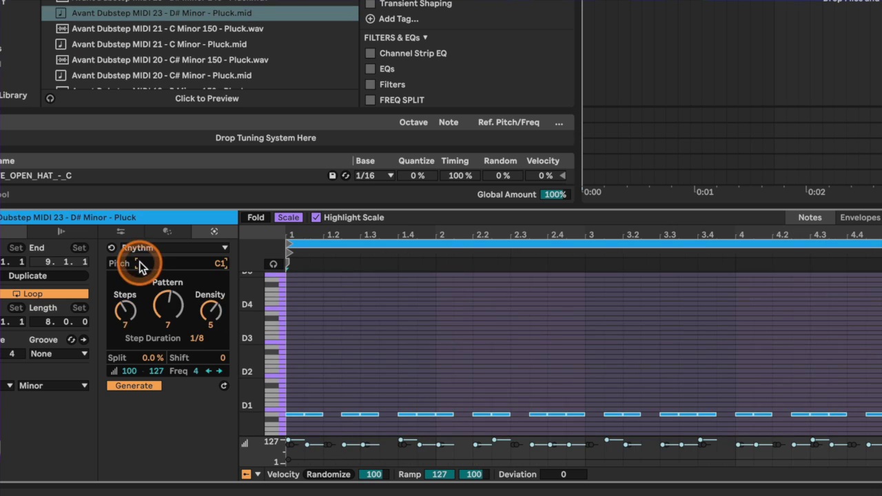
- Switch the MIDI generator to Seed, clear the note selection and view the clip's higher notes around D5
{"action": "left_click", "coordinate": [145, 250]}
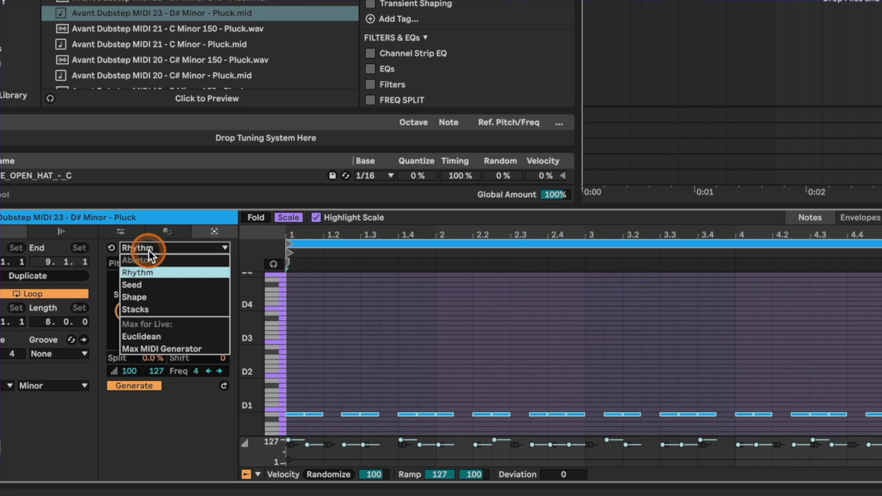
{"action": "left_click", "coordinate": [149, 280]}
{"action": "left_click", "coordinate": [338, 334]}
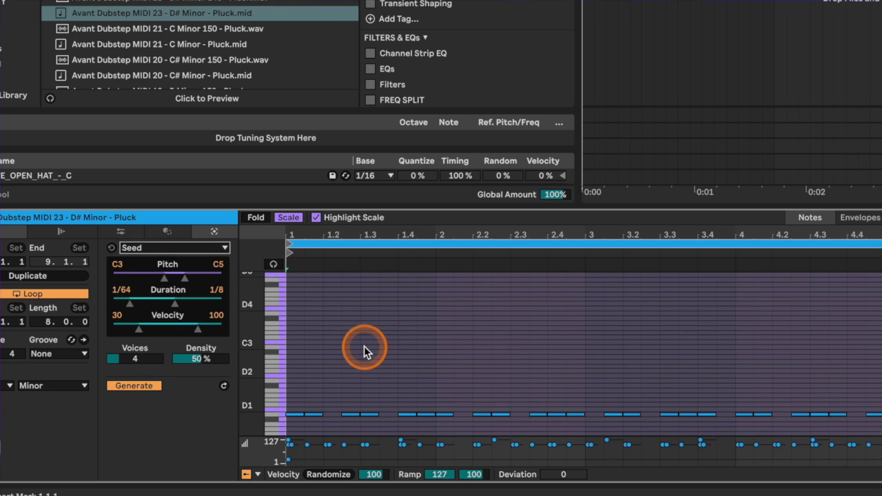
{"action": "scroll", "coordinate": [393, 342], "scroll_direction": "down", "scroll_amount": 1}
{"action": "scroll", "coordinate": [393, 342], "scroll_direction": "up", "scroll_amount": 5}
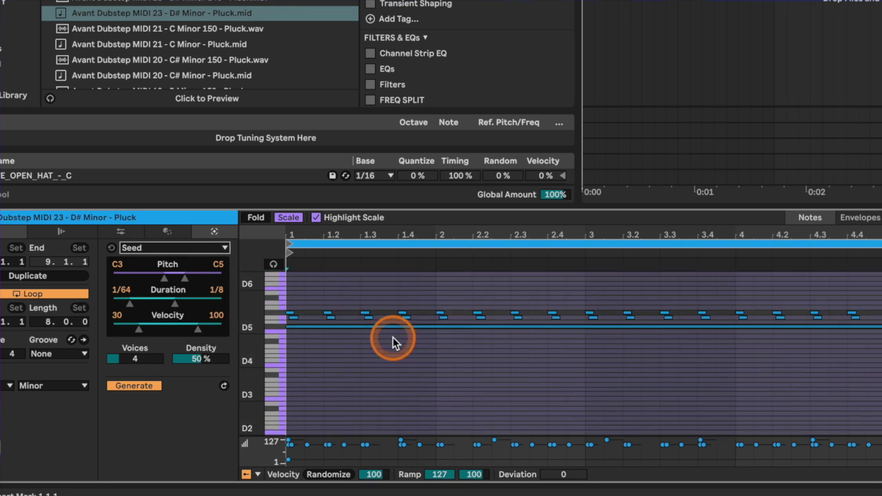
- Enlarge the clip's note editor to full height and raise the Seed generator's minimum Pitch to D4
{"action": "left_click_drag", "start_coordinate": [434, 207], "coordinate": [426, 2]}
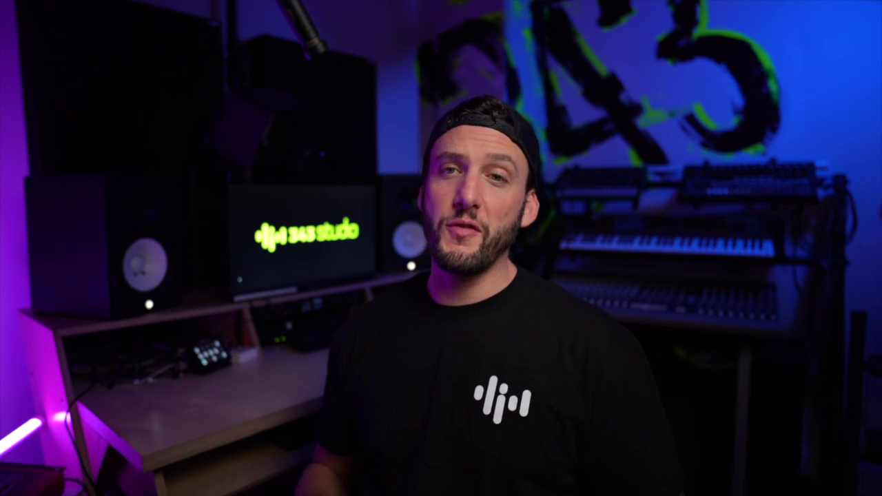
{"action": "left_click", "coordinate": [161, 61]}
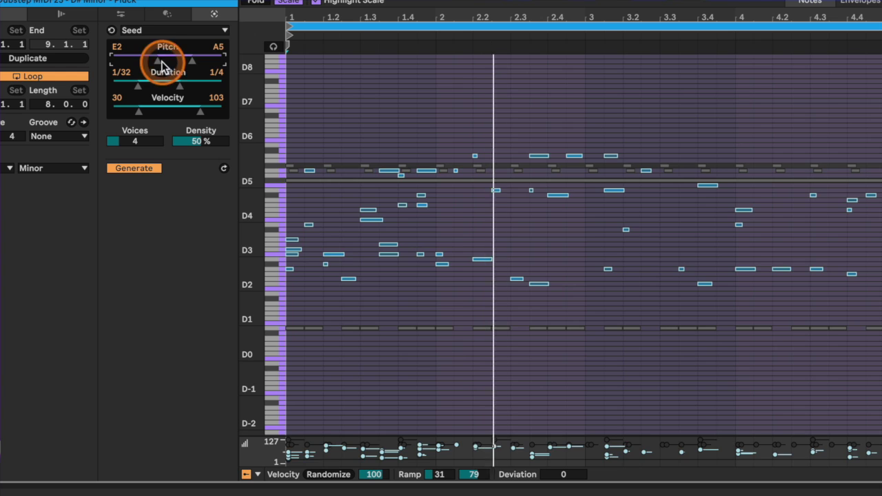
{"action": "left_click_drag", "start_coordinate": [161, 61], "coordinate": [180, 75]}
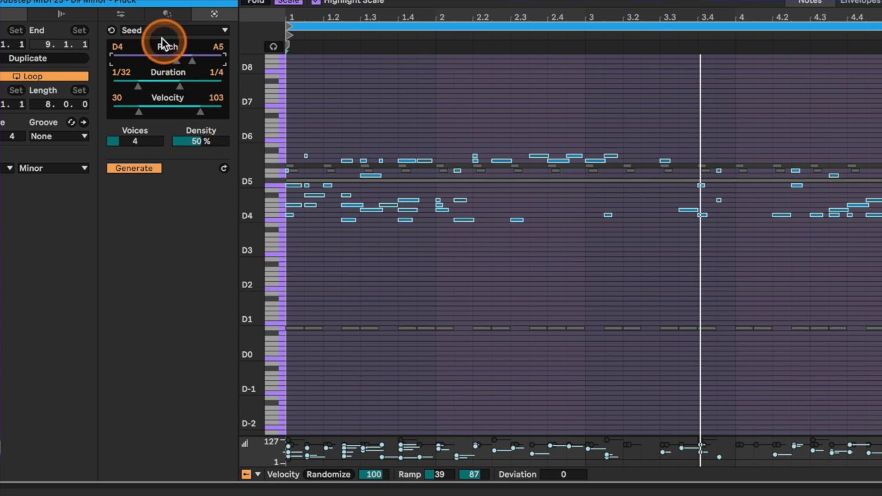
- Try narrow low and high Velocity ranges in the Seed generator, and set the range to 43–127
{"action": "left_click_drag", "start_coordinate": [202, 116], "coordinate": [225, 111]}
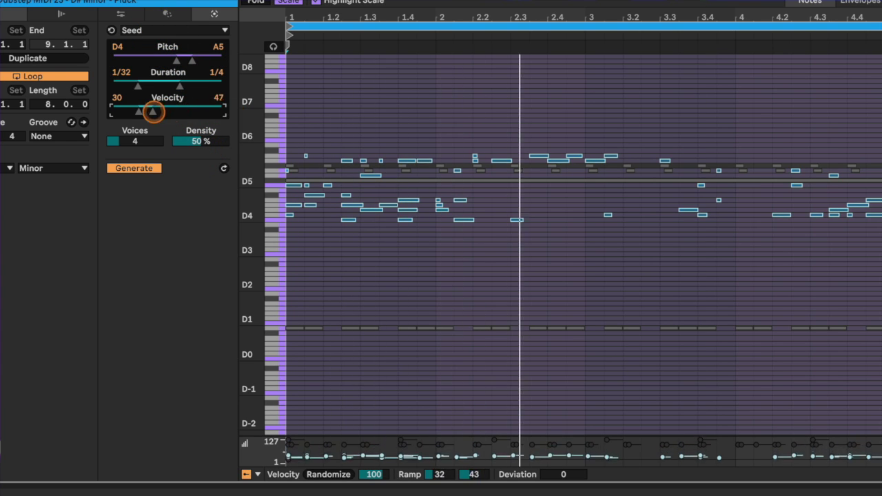
{"action": "left_click_drag", "start_coordinate": [140, 113], "coordinate": [192, 51]}
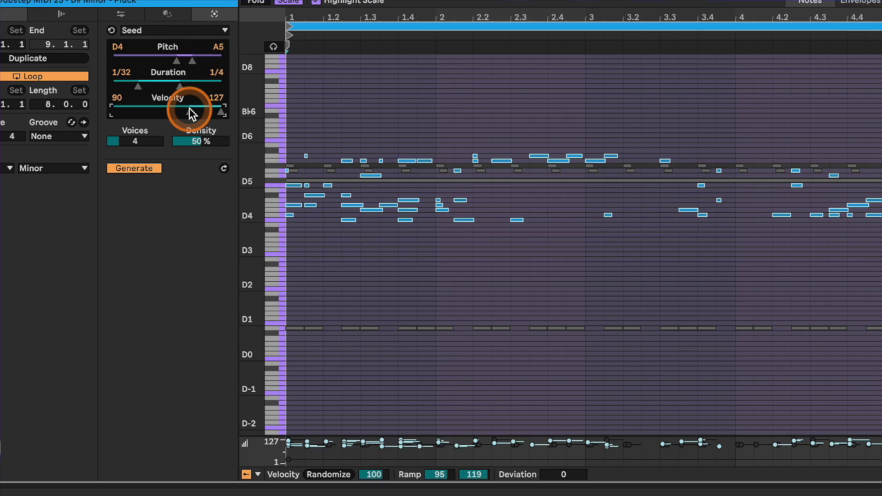
{"action": "left_click_drag", "start_coordinate": [189, 110], "coordinate": [151, 110]}
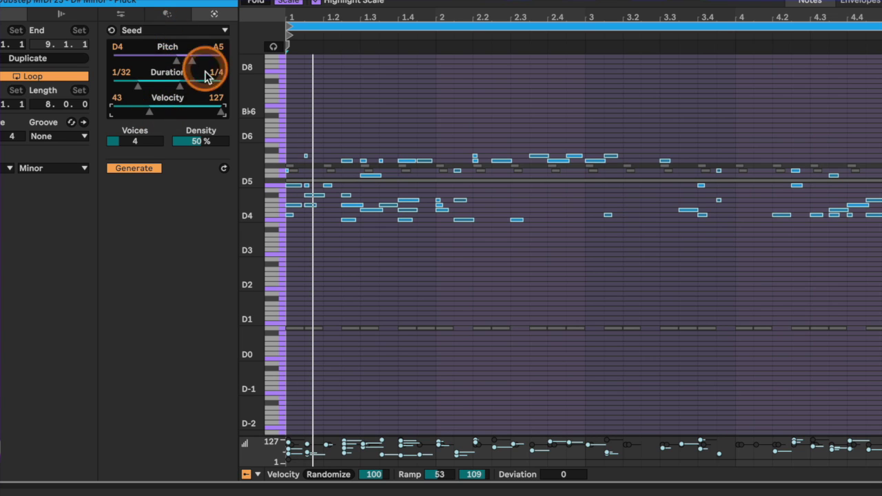
- Look through the available MIDI generators and the available MIDI transformations, leaving Arpeggiate selected
{"action": "left_click", "coordinate": [166, 32]}
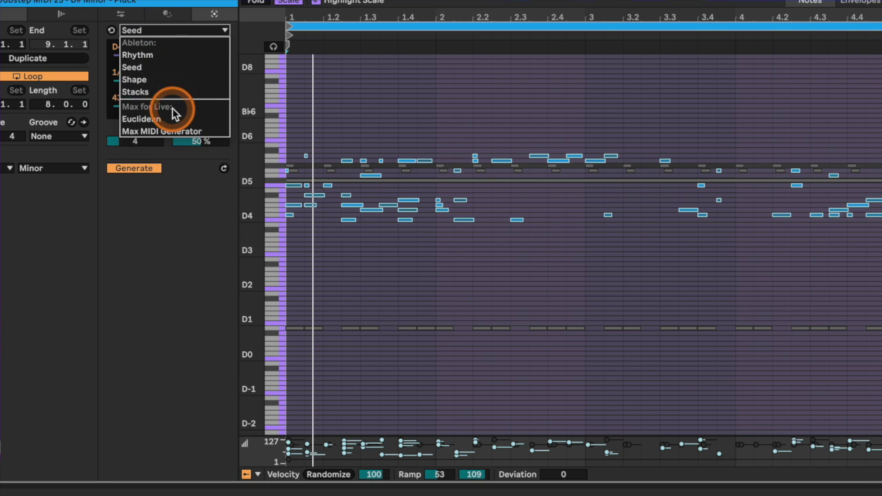
{"action": "left_click", "coordinate": [168, 246]}
{"action": "left_click", "coordinate": [172, 12]}
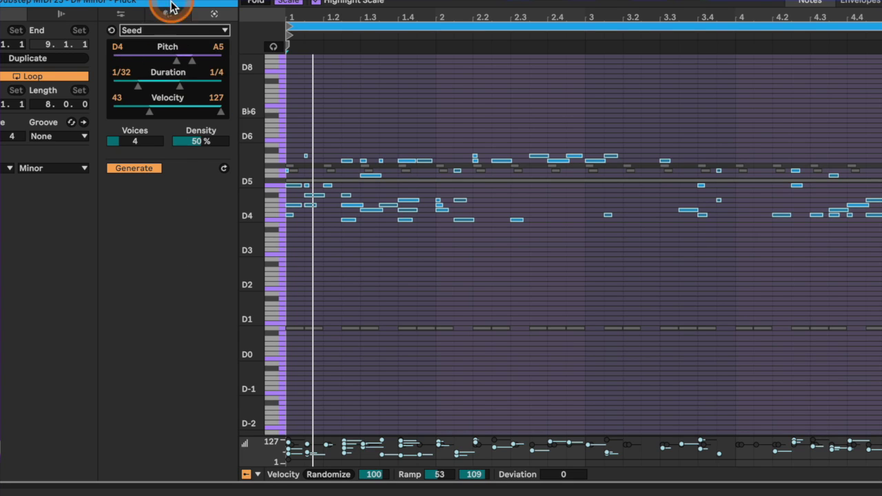
{"action": "left_click", "coordinate": [169, 31]}
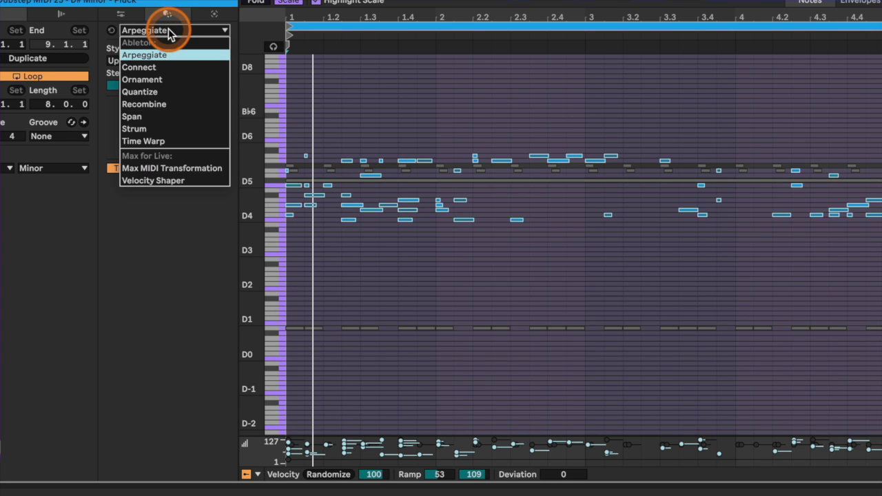
{"action": "left_click", "coordinate": [168, 31]}
- Humanize the selected notes by 10 % with the pitch and time utilities
{"action": "left_click", "coordinate": [127, 15]}
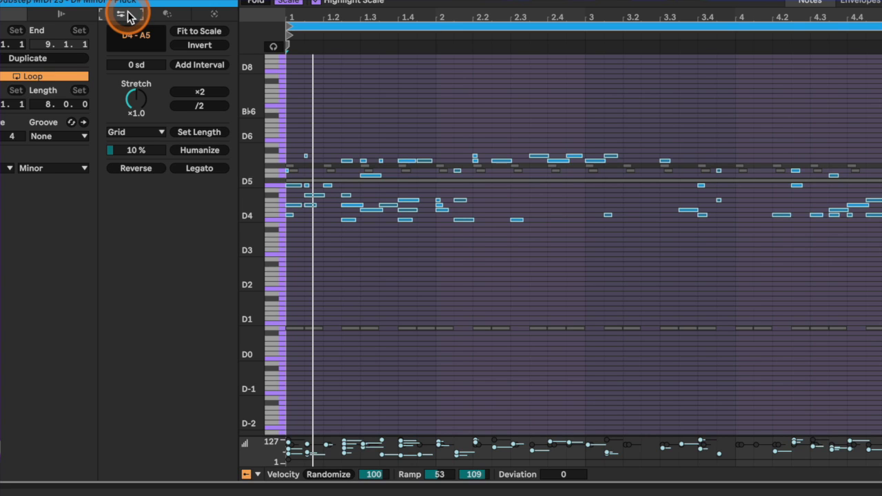
{"action": "left_click", "coordinate": [196, 152]}
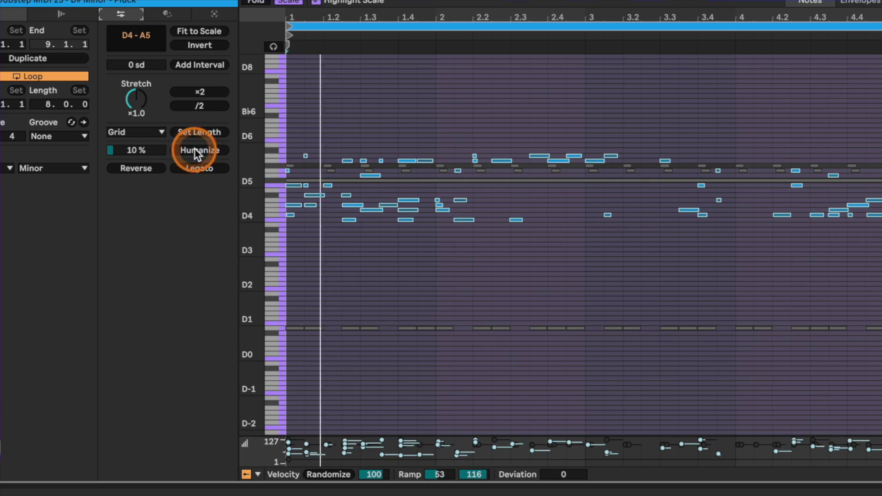